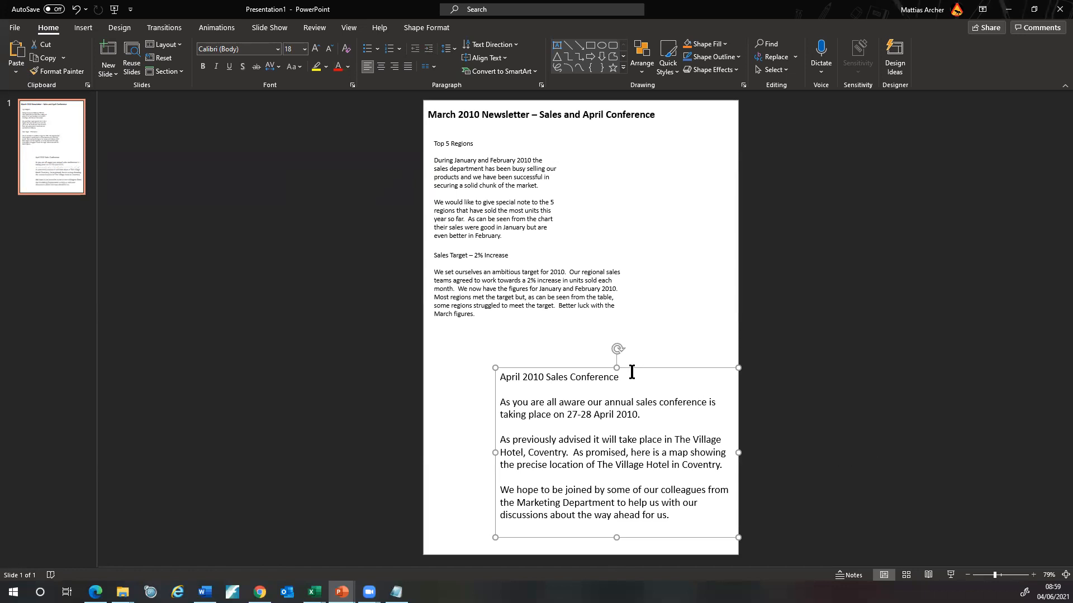
Apply the Sales Target text's formatting to the April 2010 Sales Conference text and fit its narrowed box against the slide's lower left edge
{"action": "left_click_drag", "start_coordinate": [634, 367], "coordinate": [598, 348]}
{"action": "left_click_drag", "start_coordinate": [501, 306], "coordinate": [525, 297]}
{"action": "left_click", "coordinate": [80, 73]}
{"action": "mouse_move", "coordinate": [464, 357]}
{"action": "left_mouse_down"}
{"action": "mouse_move", "coordinate": [614, 509]}
{"action": "mouse_move", "coordinate": [637, 517]}
{"action": "left_mouse_up"}
{"action": "left_click_drag", "start_coordinate": [702, 400], "coordinate": [573, 436]}
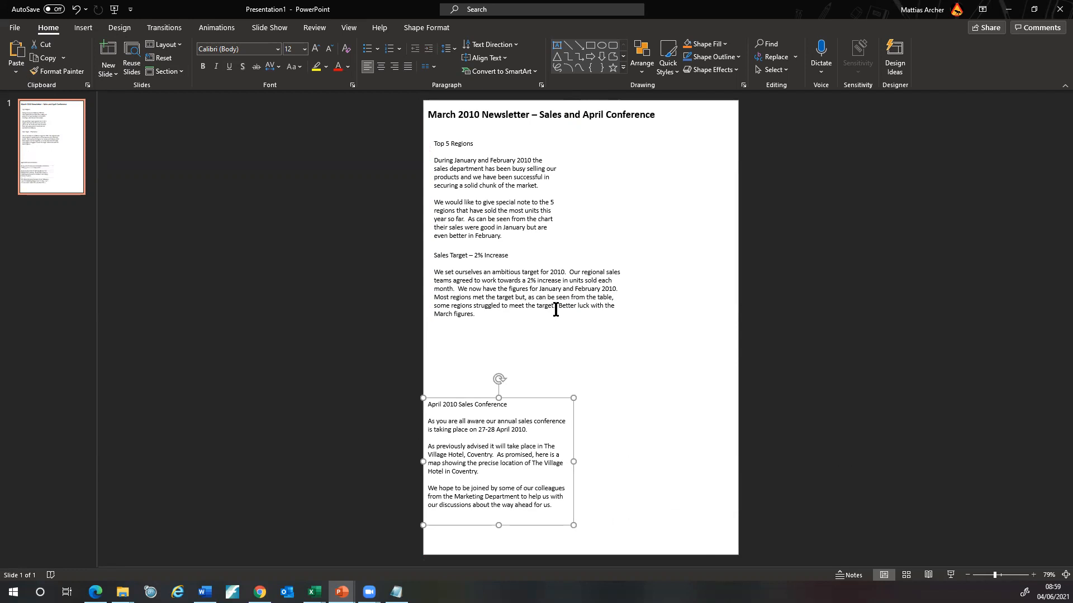
Move the Sales Target text box down slightly and narrow it to about the width of the Top 5 Regions text
{"action": "left_click", "coordinate": [491, 302]}
{"action": "left_click_drag", "start_coordinate": [504, 249], "coordinate": [503, 265]}
{"action": "left_click_drag", "start_coordinate": [680, 310], "coordinate": [561, 313]}
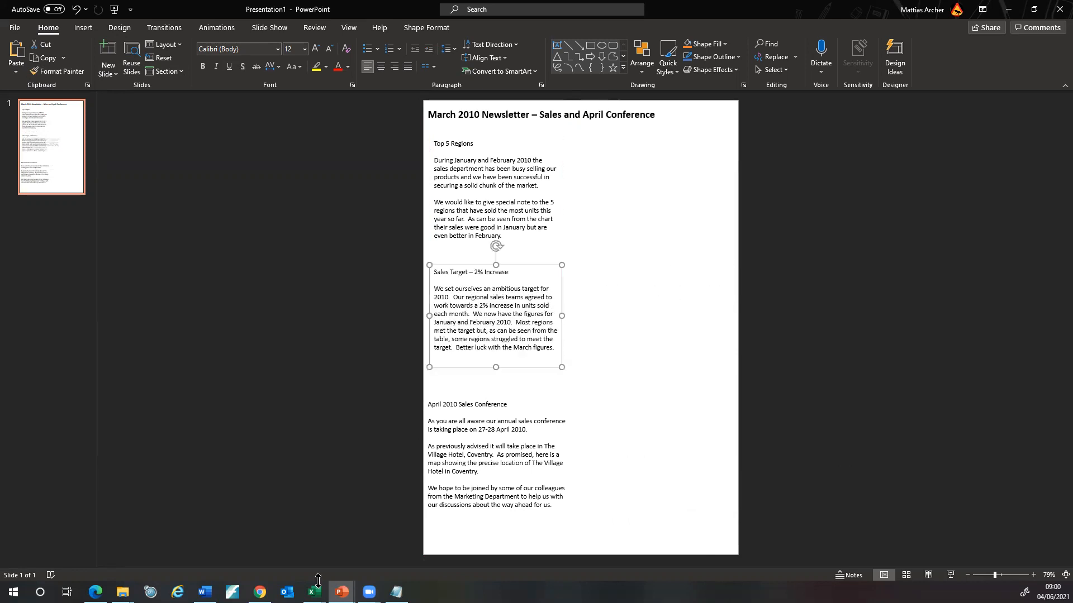
Check the open Excel workbooks and close Sales Figures 2010 Video and Sales Figures 2010 below 2%
{"action": "mouse_move", "coordinate": [314, 592]}
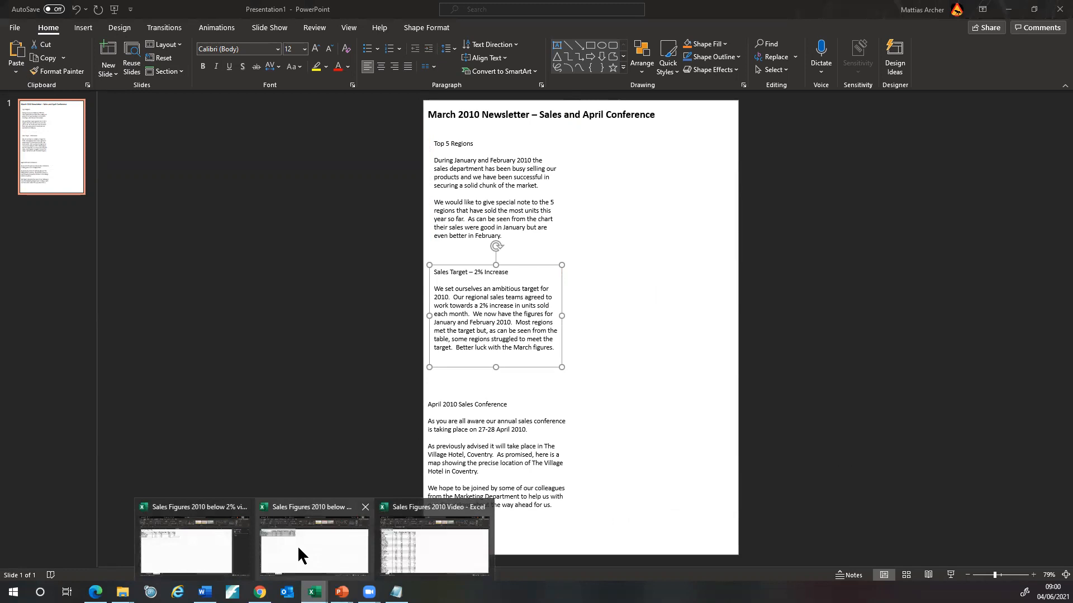
{"action": "left_click", "coordinate": [436, 549]}
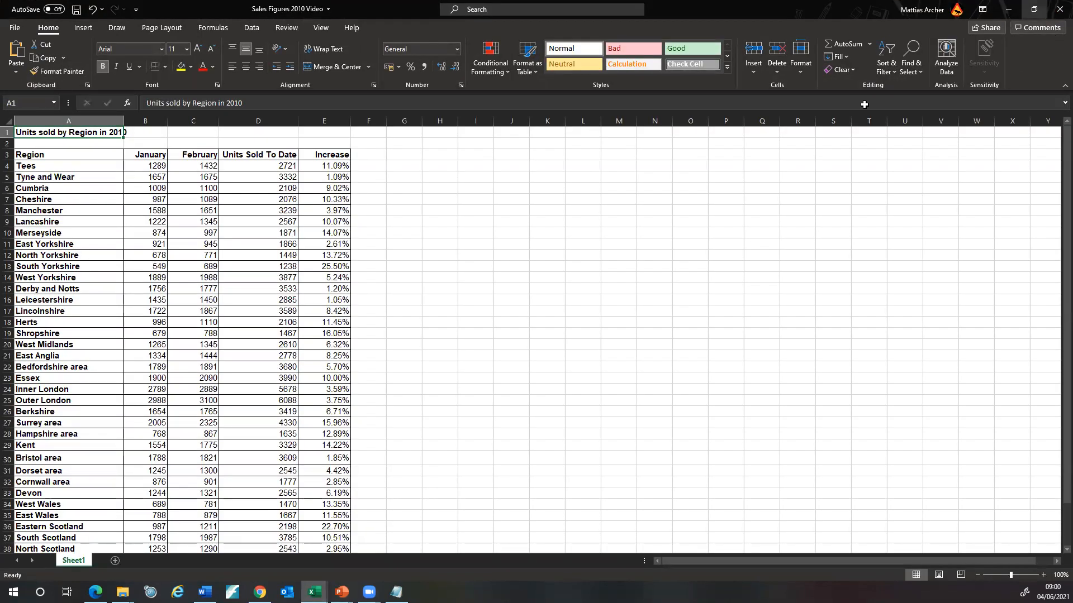
{"action": "left_click", "coordinate": [1059, 9]}
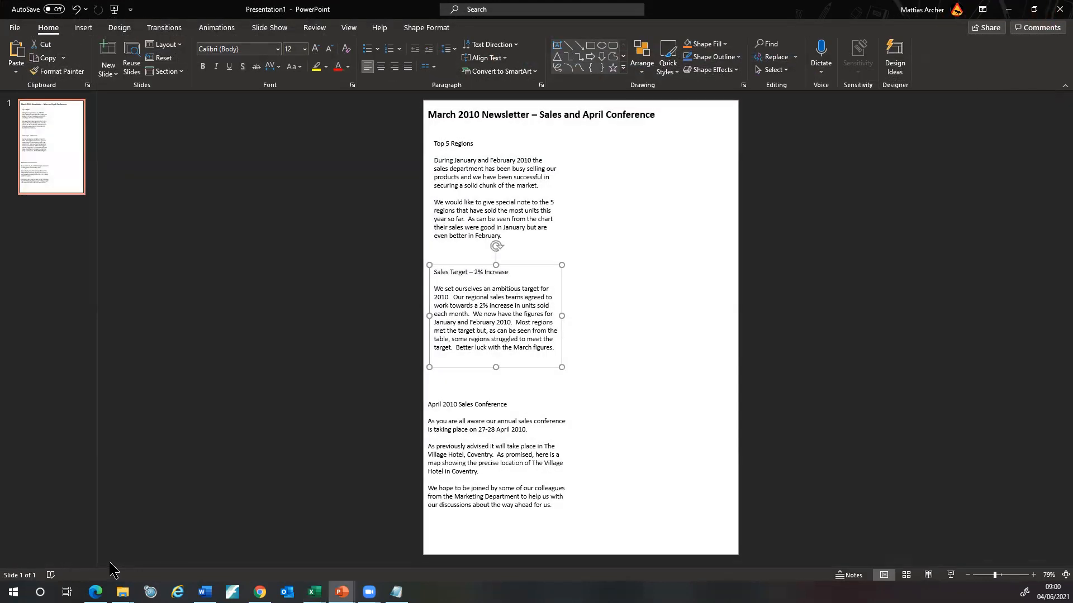
{"action": "mouse_move", "coordinate": [314, 592]}
{"action": "left_click", "coordinate": [231, 559]}
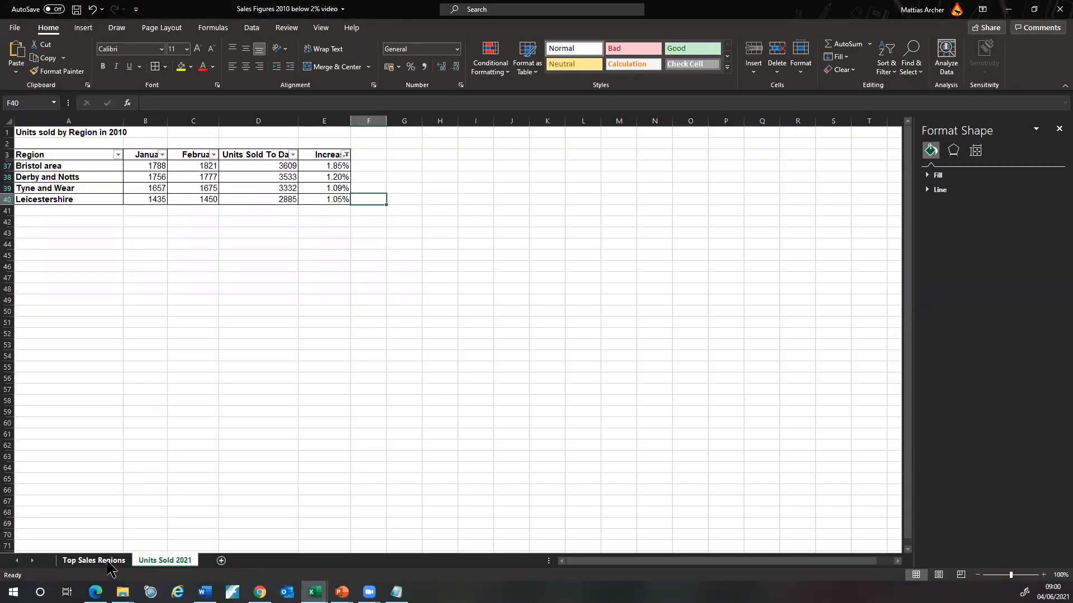
{"action": "left_click", "coordinate": [314, 591]}
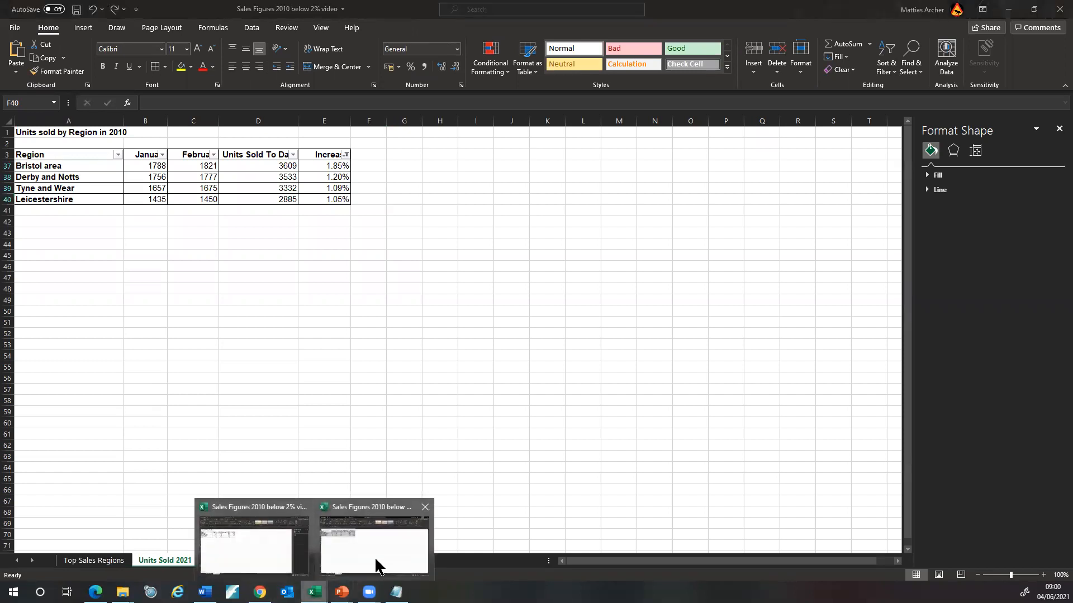
{"action": "left_click", "coordinate": [375, 566]}
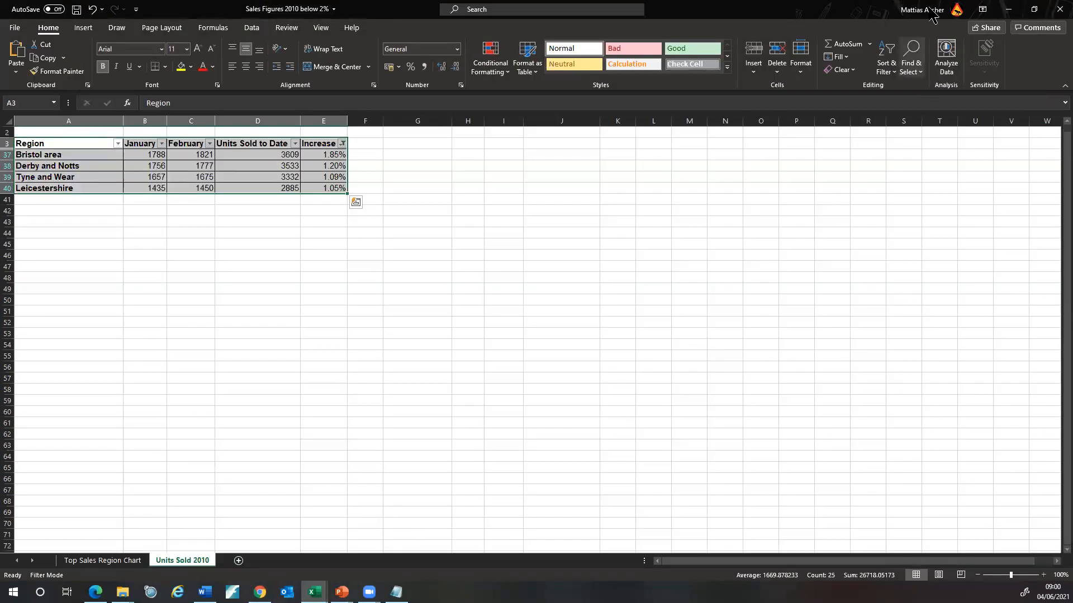
{"action": "left_click", "coordinate": [1059, 11]}
{"action": "left_click", "coordinate": [528, 317]}
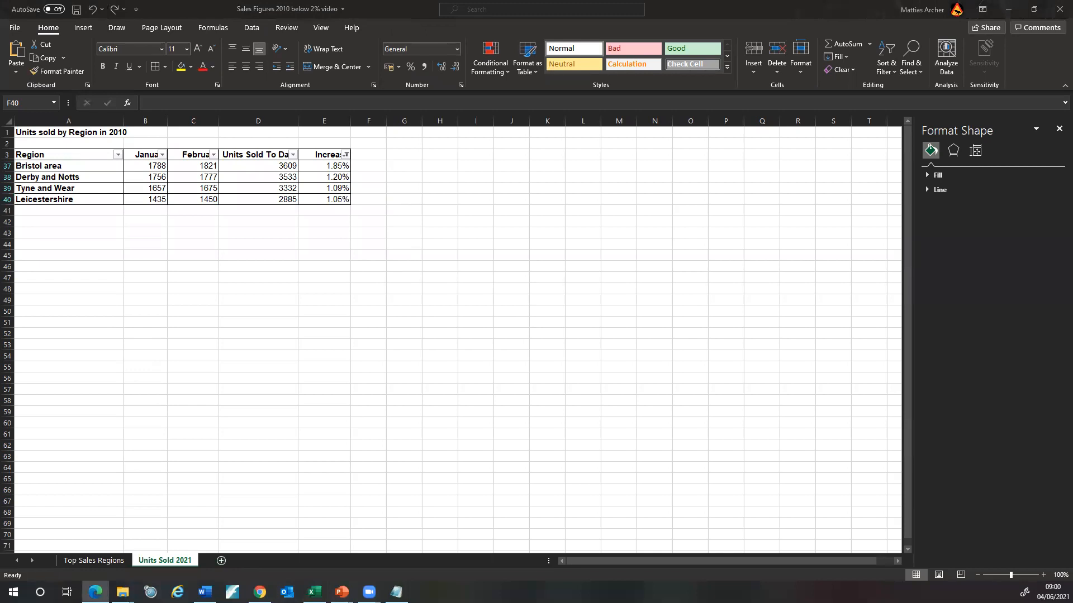
Open the Sales Figures 2010 workbook from the Task 2 folder in File Explorer
{"action": "key", "text": "alt+Tab"}
{"action": "left_click", "coordinate": [239, 104]}
{"action": "double_click", "coordinate": [173, 153]}
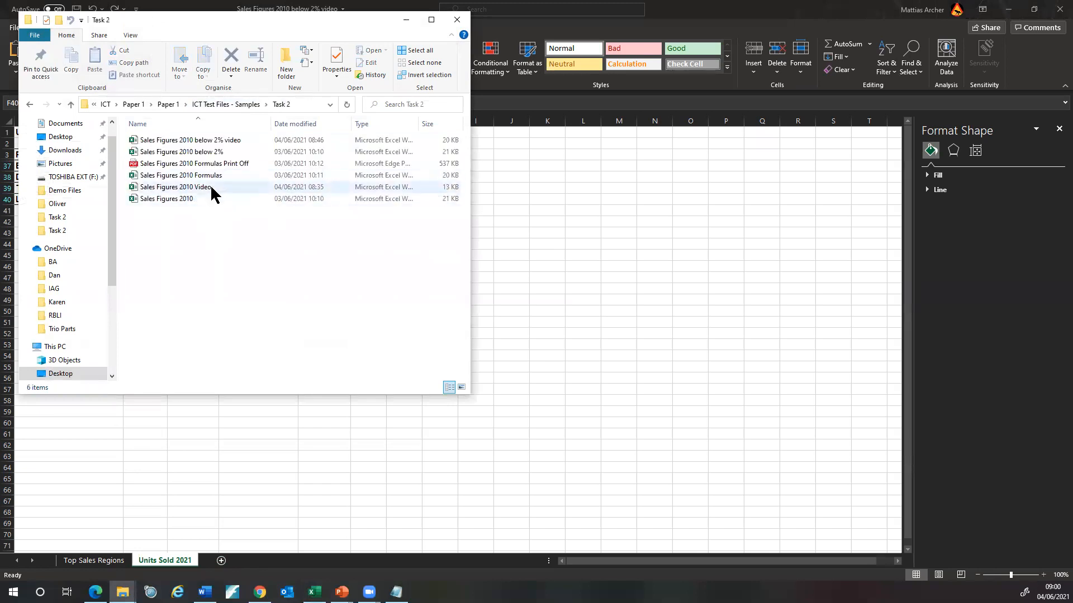
{"action": "double_click", "coordinate": [180, 200]}
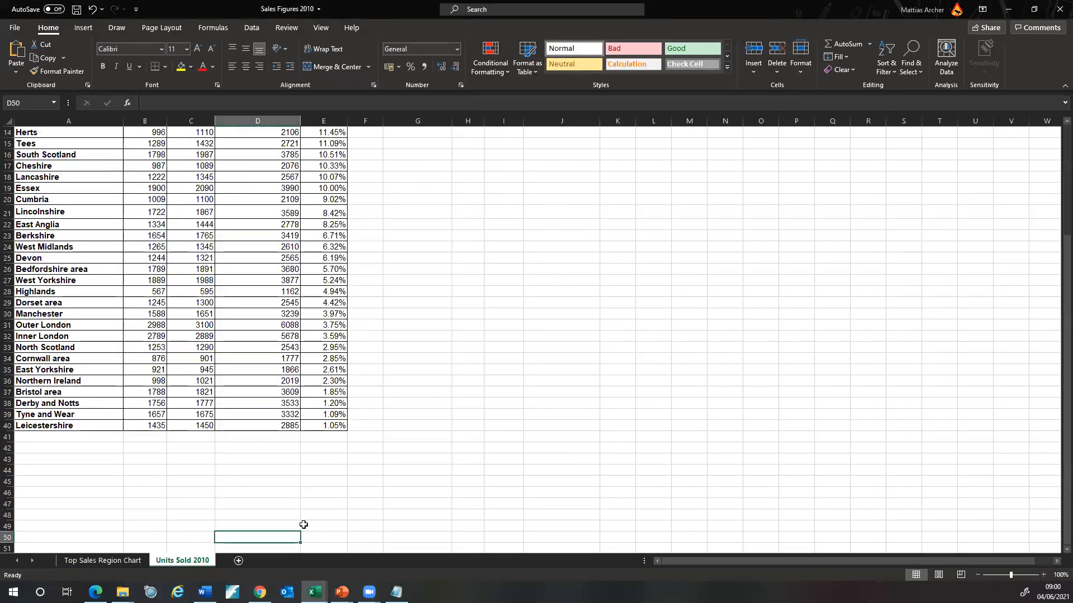
Copy the chart on the Top Sales Region Chart sheet and return to the newsletter slide in PowerPoint
{"action": "left_click", "coordinate": [103, 561]}
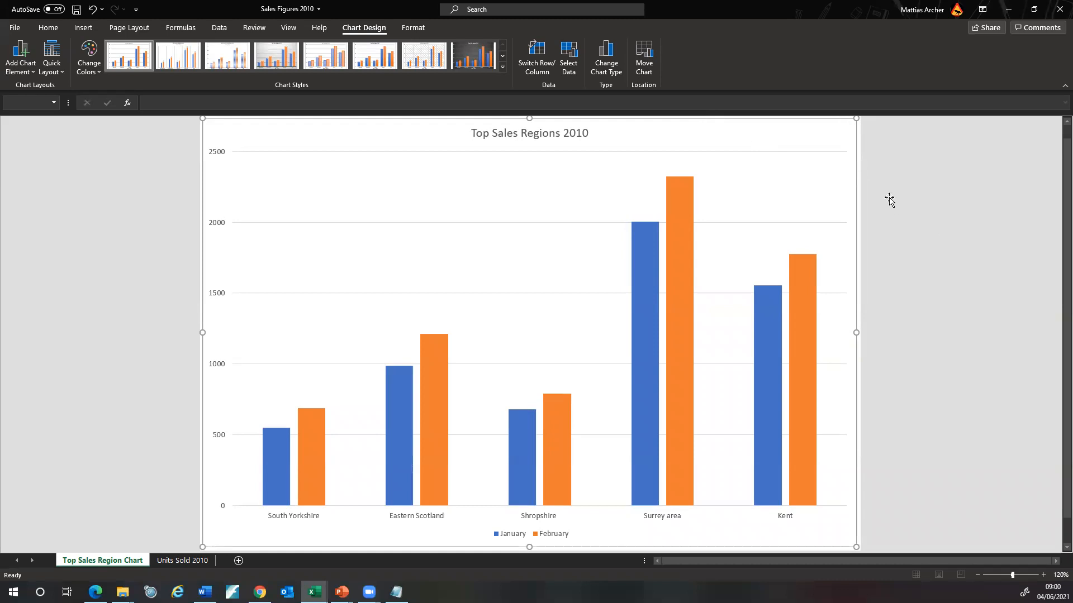
{"action": "right_click", "coordinate": [757, 122]}
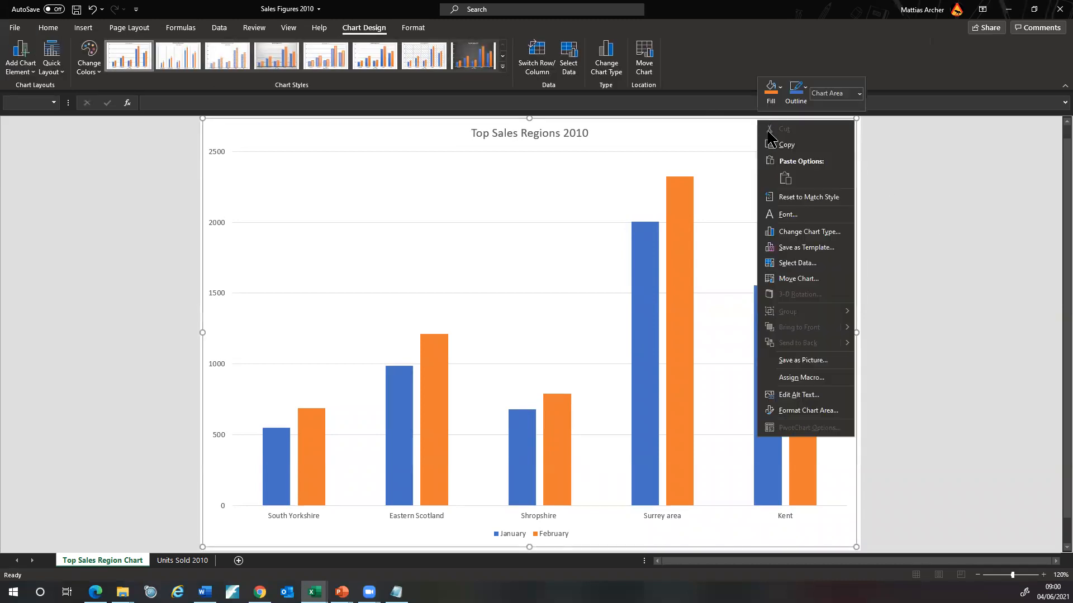
{"action": "left_click", "coordinate": [779, 145]}
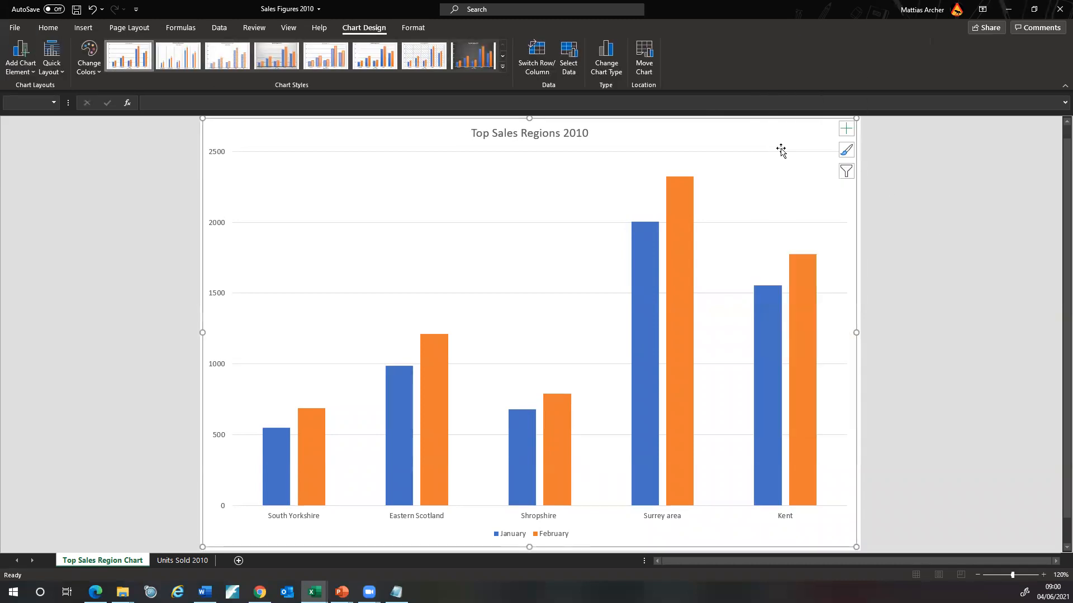
{"action": "left_click", "coordinate": [1009, 10]}
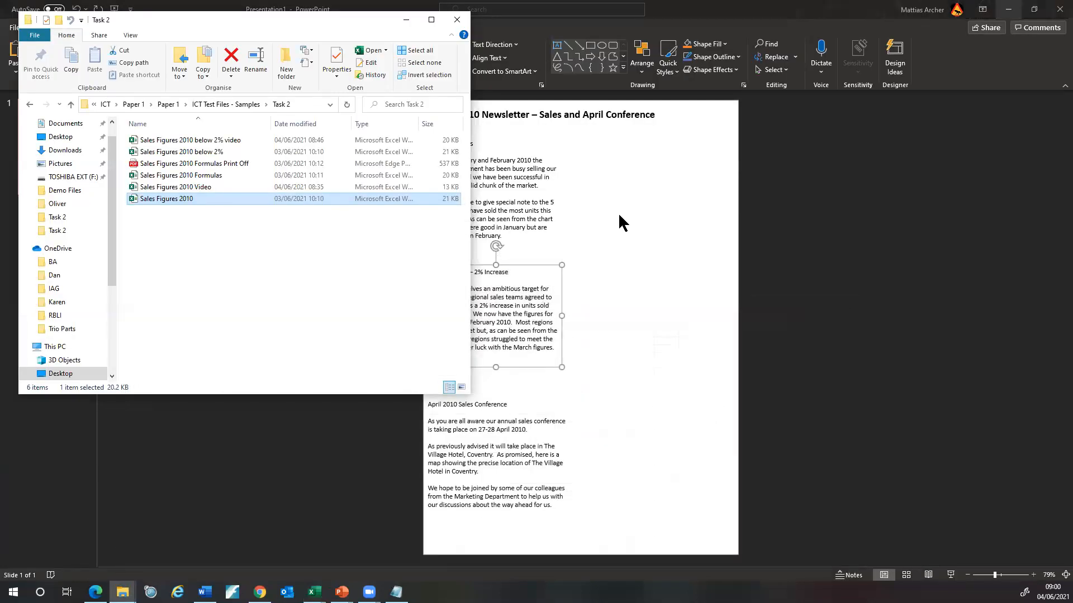
{"action": "left_click", "coordinate": [618, 211]}
{"action": "left_click", "coordinate": [810, 234]}
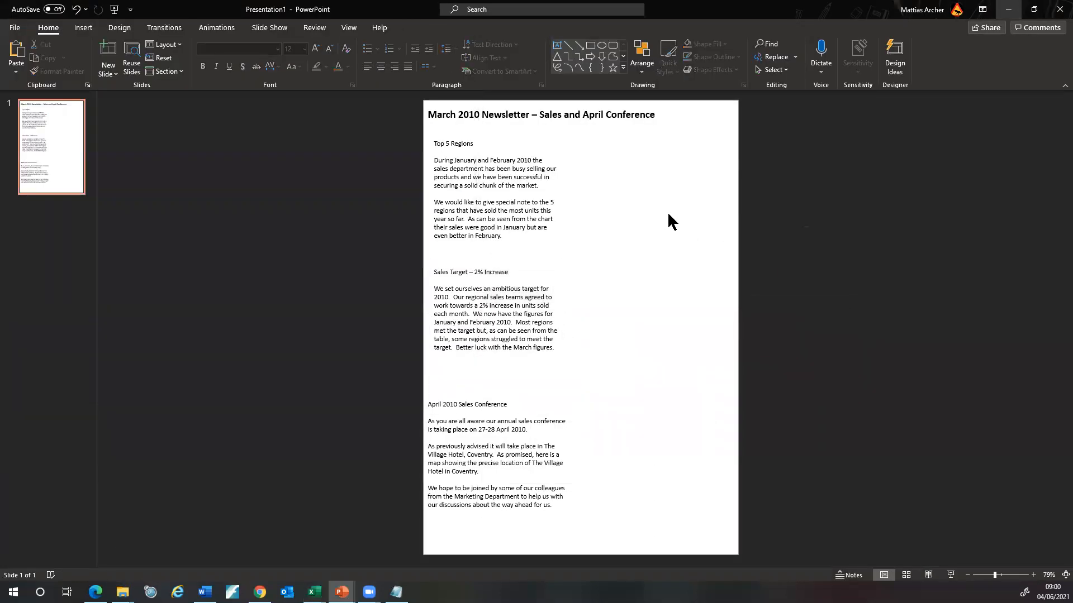
Try pasting the chart as an editable chart object with different paste options, scaling it down and removing each attempt
{"action": "right_click", "coordinate": [669, 216]}
{"action": "left_click", "coordinate": [697, 241]}
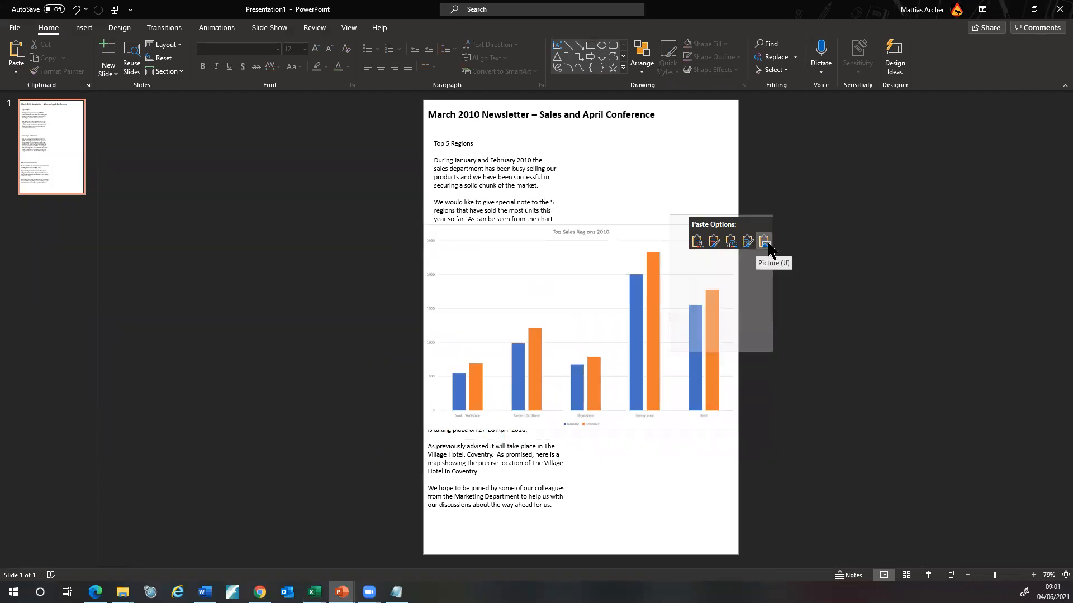
{"action": "left_click", "coordinate": [714, 242]}
{"action": "left_click_drag", "start_coordinate": [370, 187], "coordinate": [634, 339]}
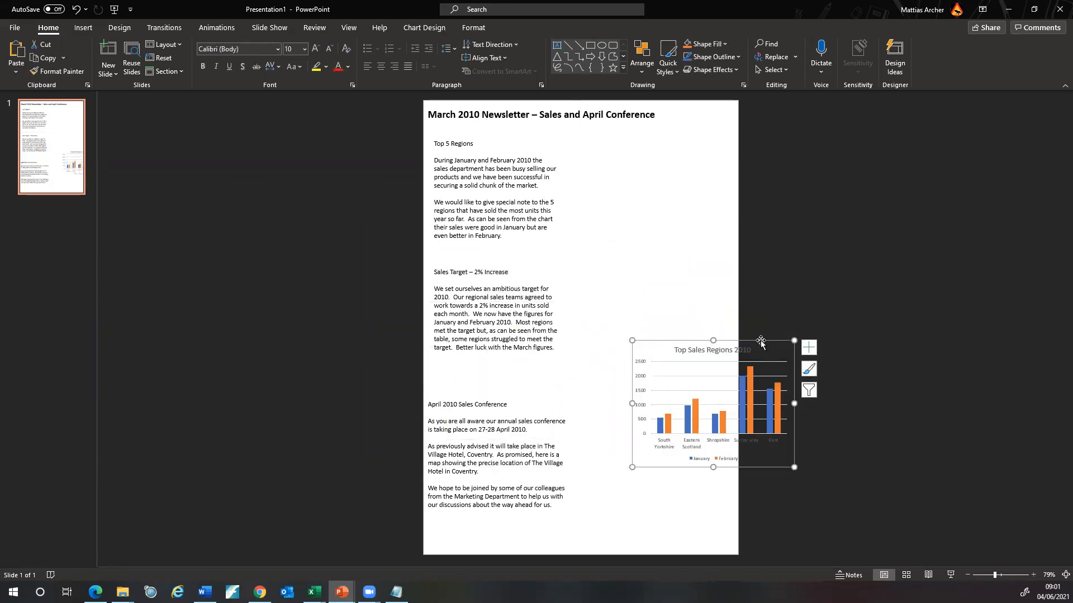
{"action": "key", "text": "Delete"}
{"action": "right_click", "coordinate": [656, 229]}
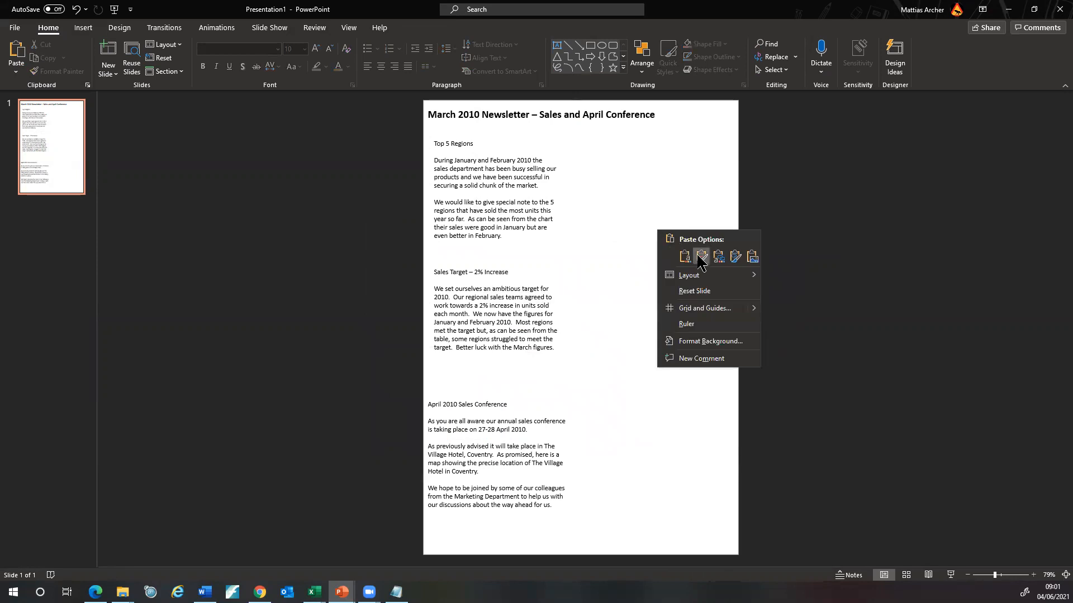
{"action": "left_click", "coordinate": [701, 258]}
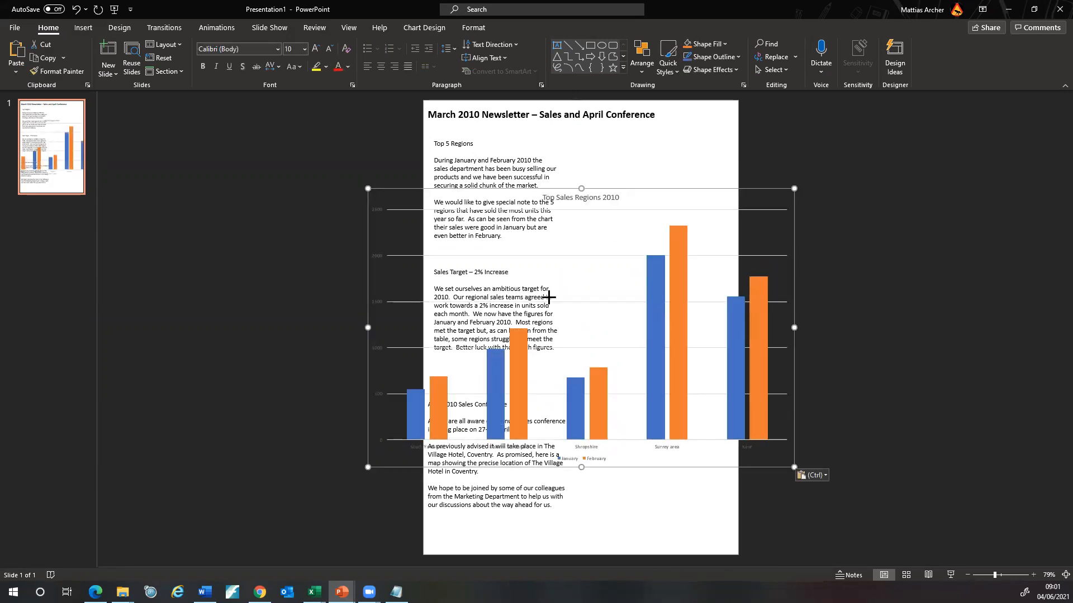
{"action": "left_click_drag", "start_coordinate": [367, 188], "coordinate": [551, 300]}
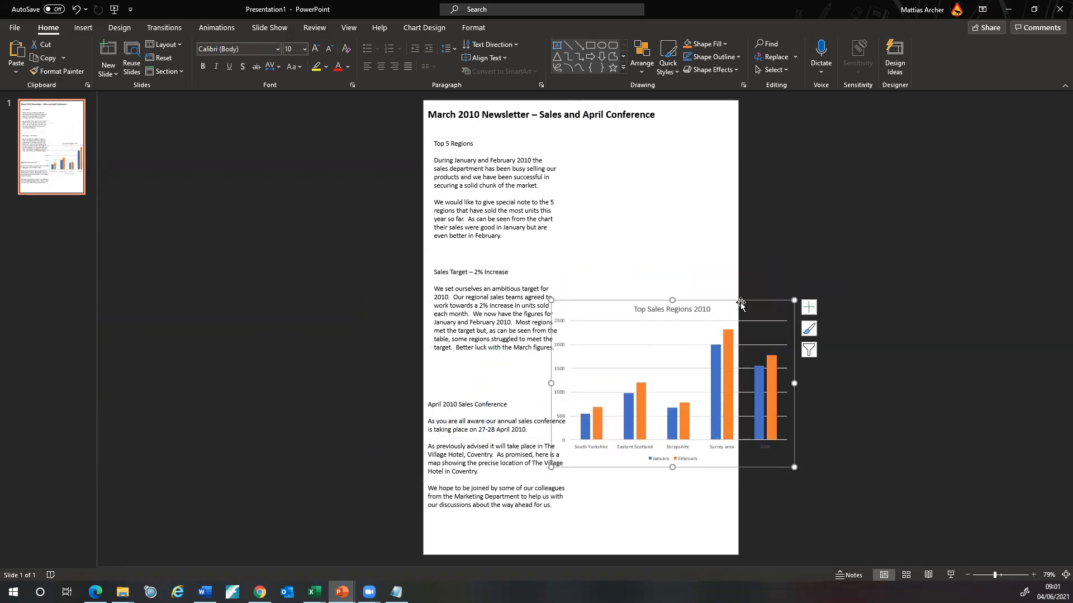
{"action": "key", "text": "Delete"}
{"action": "right_click", "coordinate": [636, 190]}
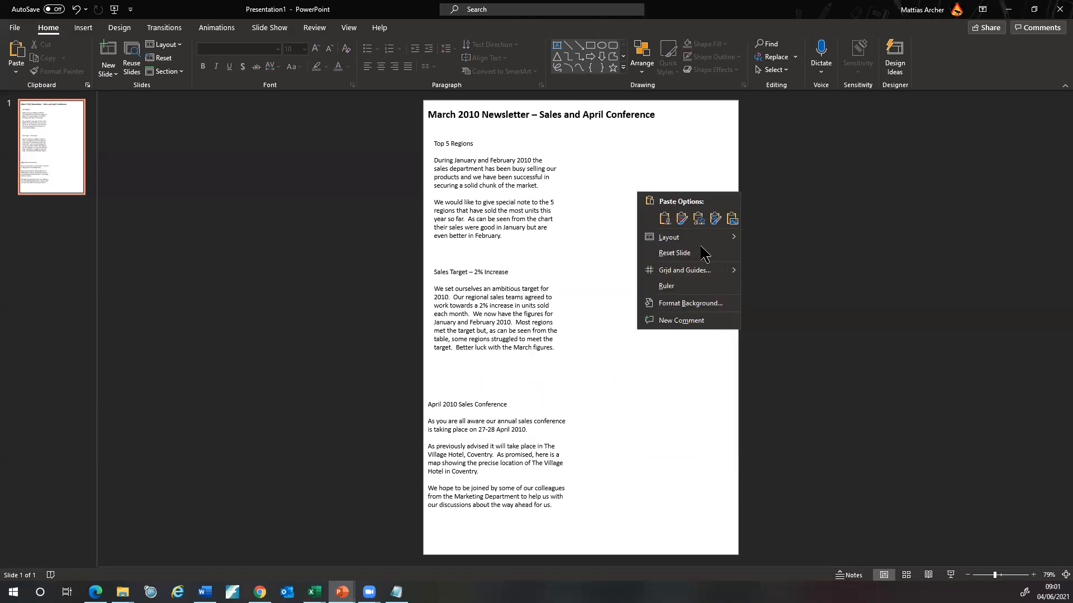
{"action": "left_click", "coordinate": [712, 221]}
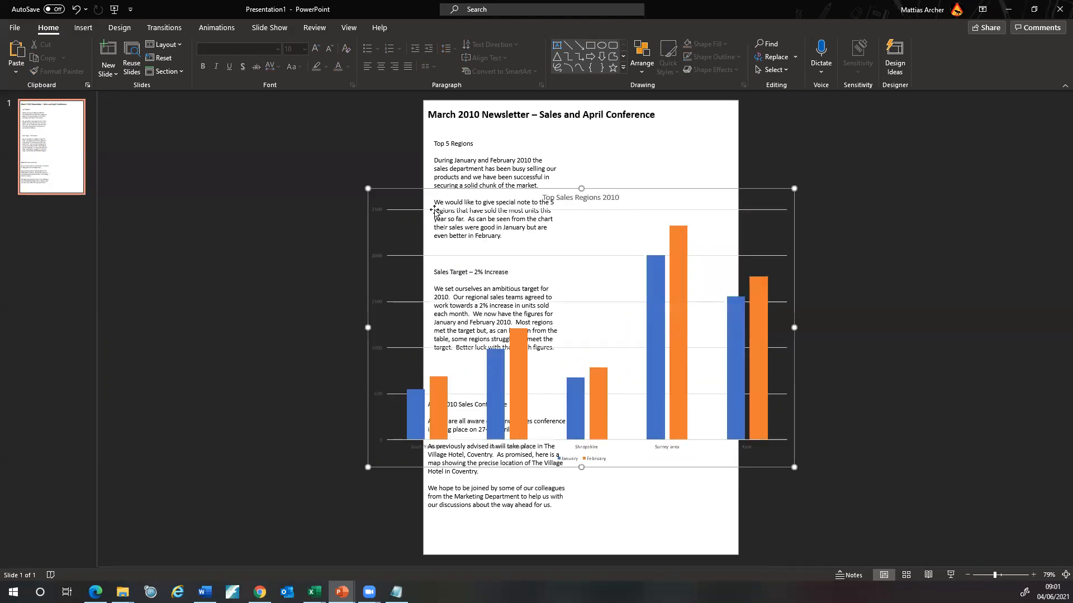
{"action": "left_click_drag", "start_coordinate": [368, 189], "coordinate": [562, 318]}
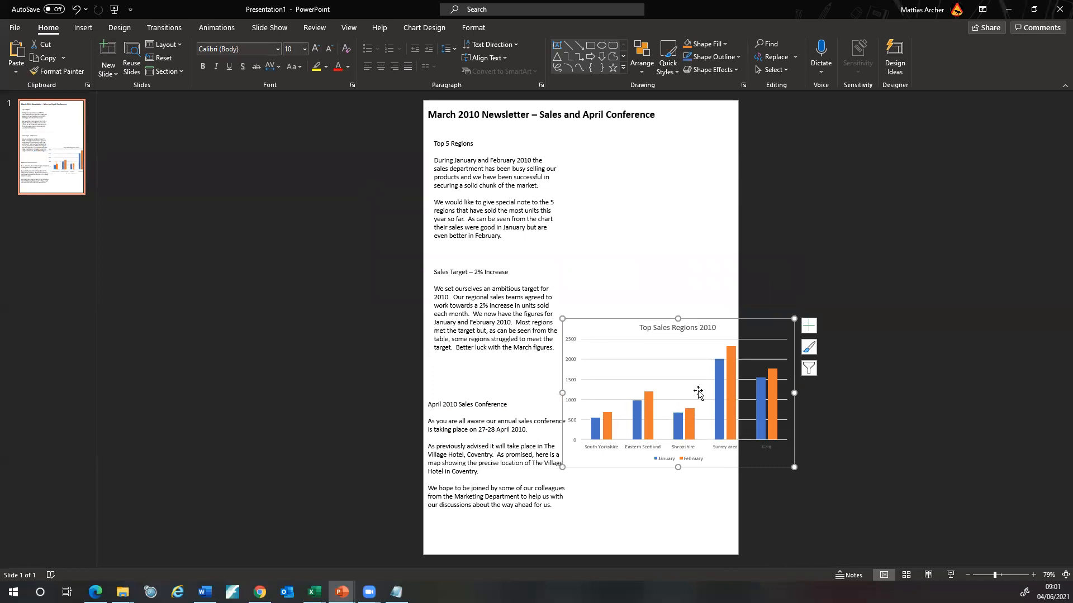
{"action": "key", "text": "ctrl+x"}
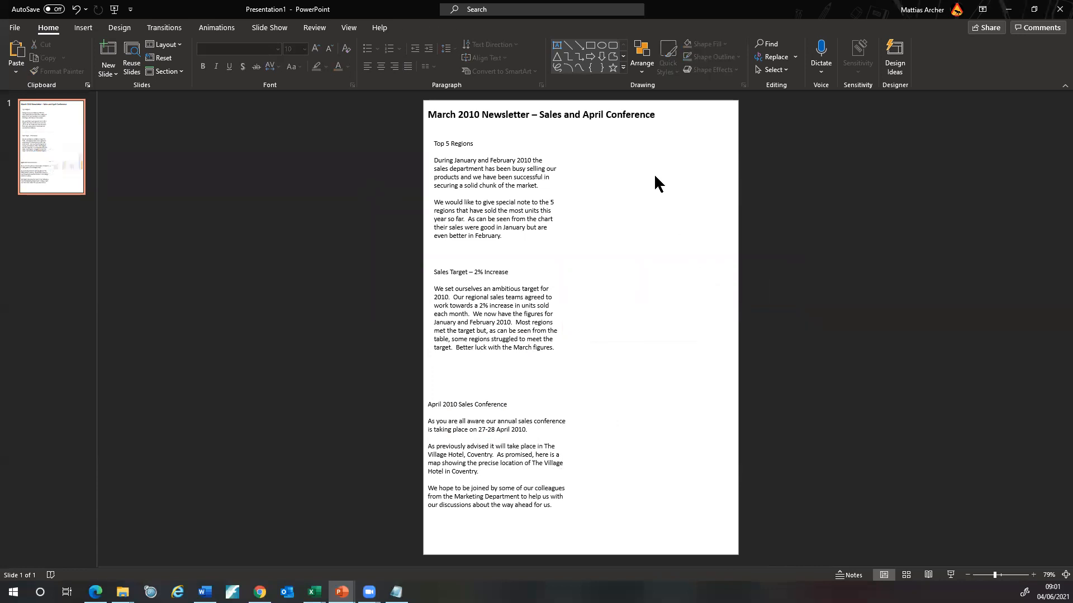
Paste the chart as a picture, scale it down and place it beside the Top 5 Regions text
{"action": "right_click", "coordinate": [653, 175]}
{"action": "left_click", "coordinate": [751, 205]}
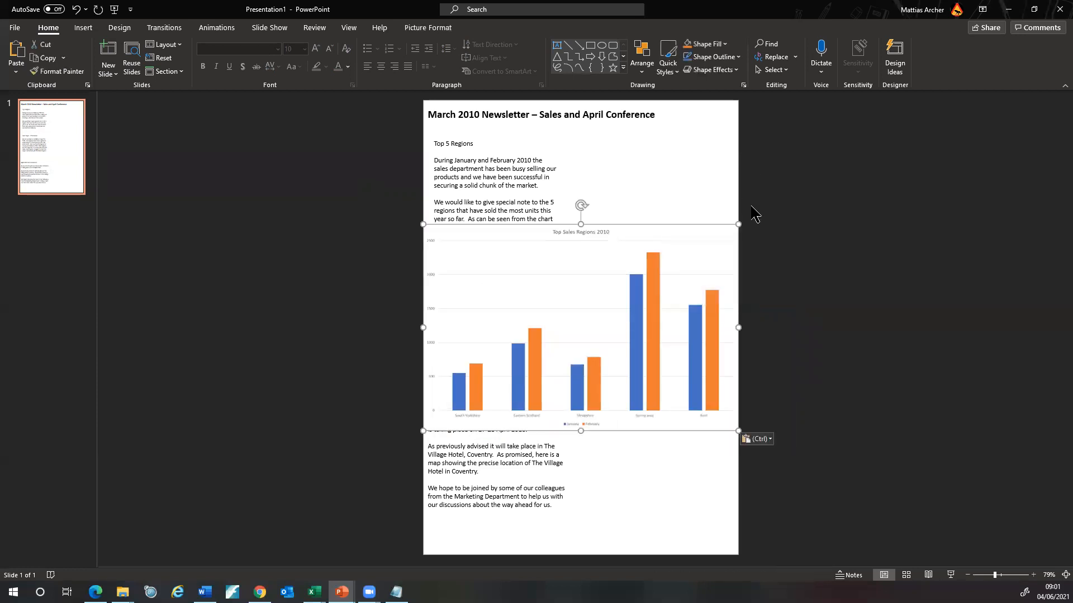
{"action": "left_click_drag", "start_coordinate": [334, 223], "coordinate": [503, 335]}
{"action": "left_click_drag", "start_coordinate": [555, 383], "coordinate": [556, 198]}
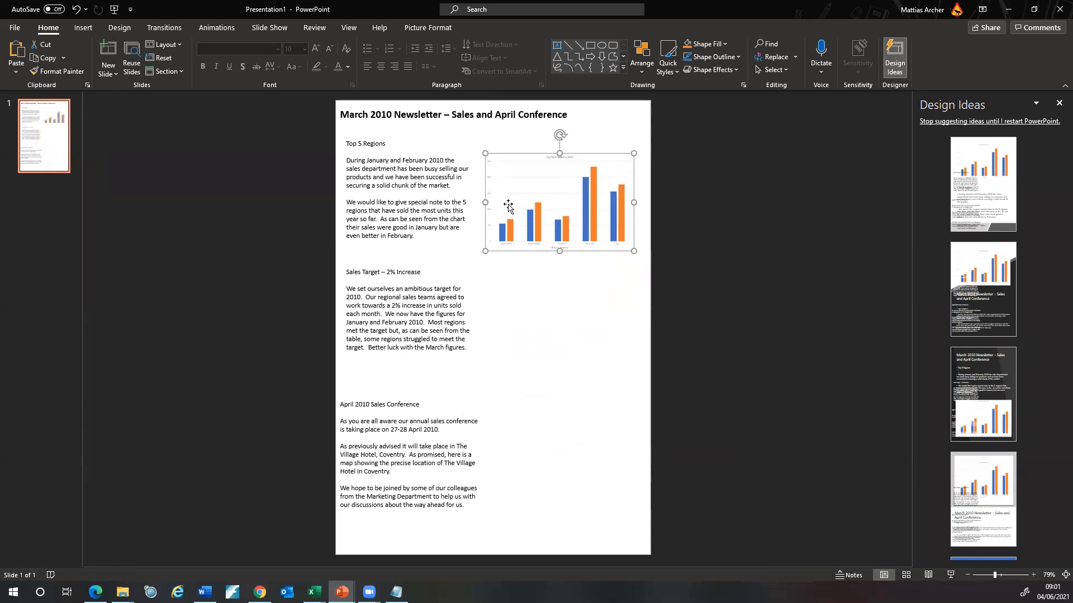
{"action": "left_click_drag", "start_coordinate": [592, 156], "coordinate": [592, 149]}
Switch to the Sales Figures 2010 below 2% video workbook in Excel and copy the filtered table from Region header to Leicestershire's increase
{"action": "left_click", "coordinate": [314, 592]}
{"action": "left_click", "coordinate": [245, 550]}
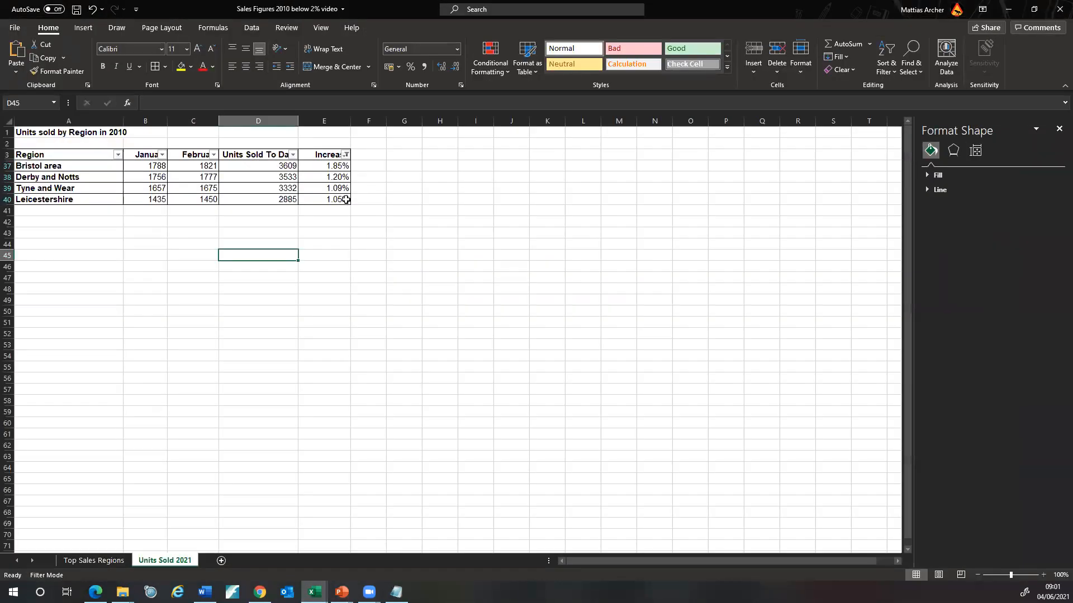
{"action": "left_click_drag", "start_coordinate": [341, 200], "coordinate": [54, 155]}
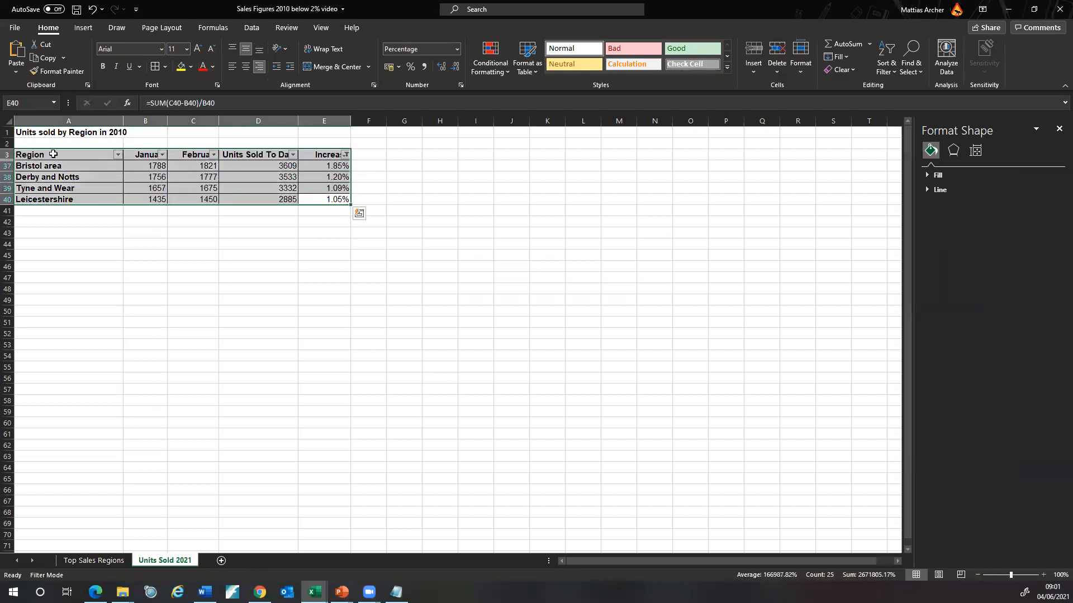
{"action": "right_click", "coordinate": [76, 160]}
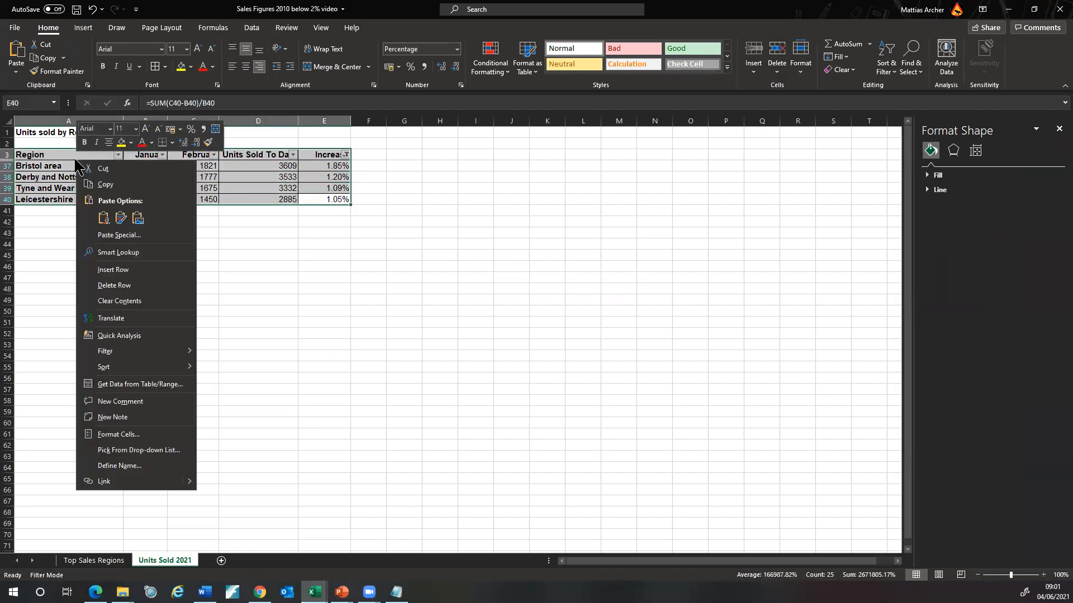
{"action": "left_click", "coordinate": [102, 187]}
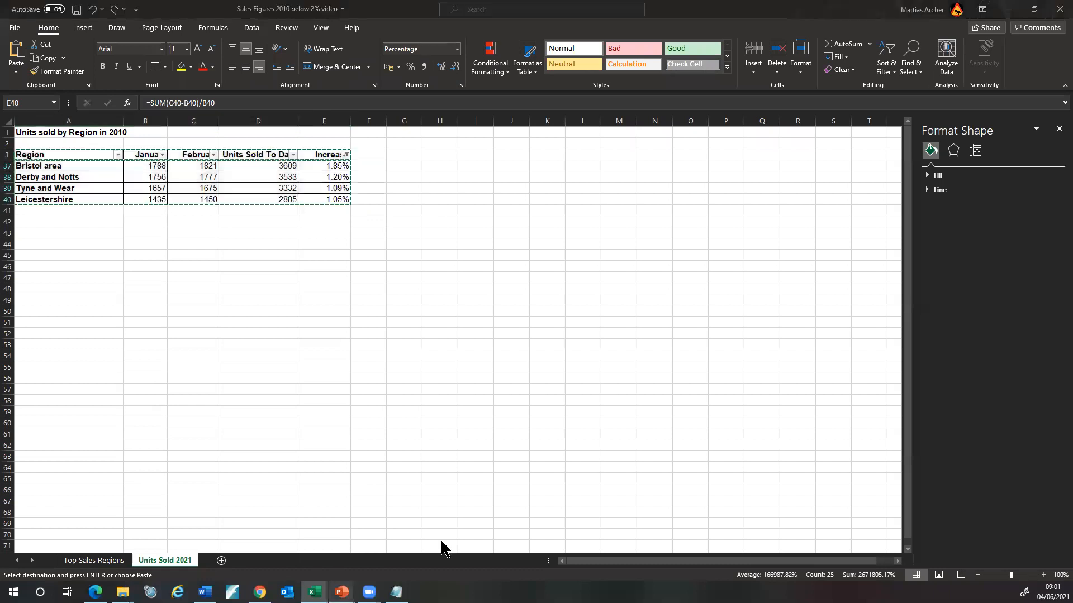
Return to the newsletter in PowerPoint and paste the copied regions table onto the slide
{"action": "mouse_move", "coordinate": [342, 592]}
{"action": "left_click", "coordinate": [282, 545]}
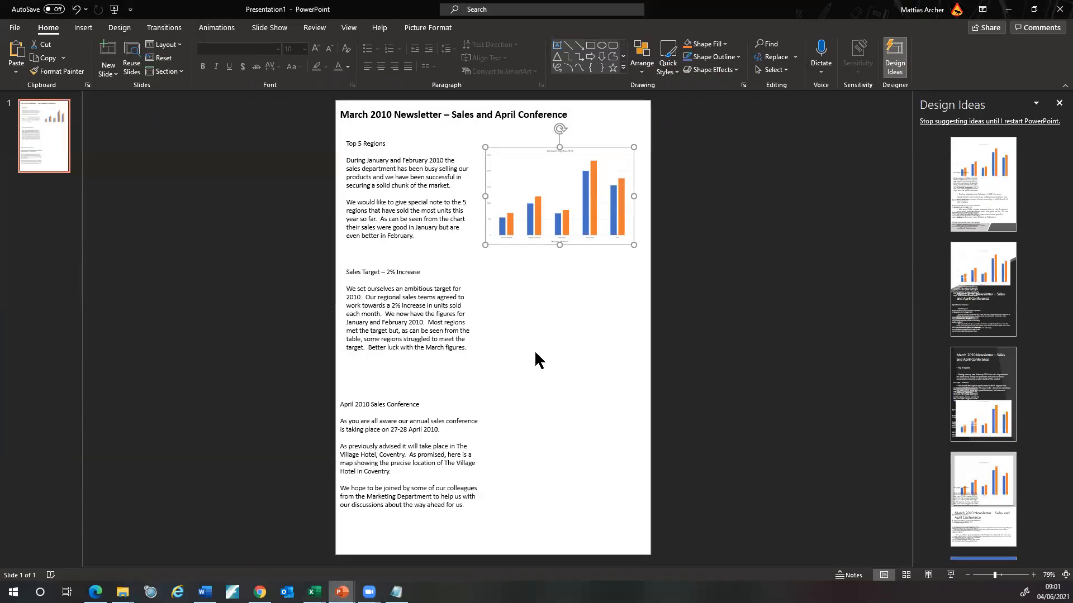
{"action": "right_click", "coordinate": [691, 280]}
{"action": "left_click", "coordinate": [701, 305]}
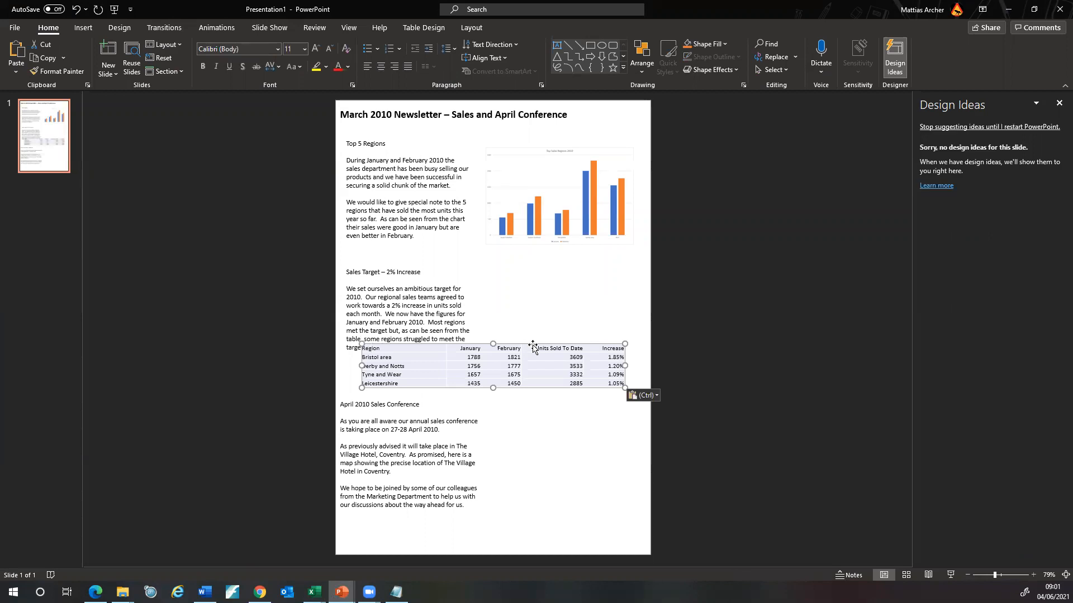
Move the regions table up slightly and widen the Sales Target text box to nearly the full page width above it
{"action": "left_click_drag", "start_coordinate": [535, 342], "coordinate": [534, 332]}
{"action": "left_click", "coordinate": [436, 297]}
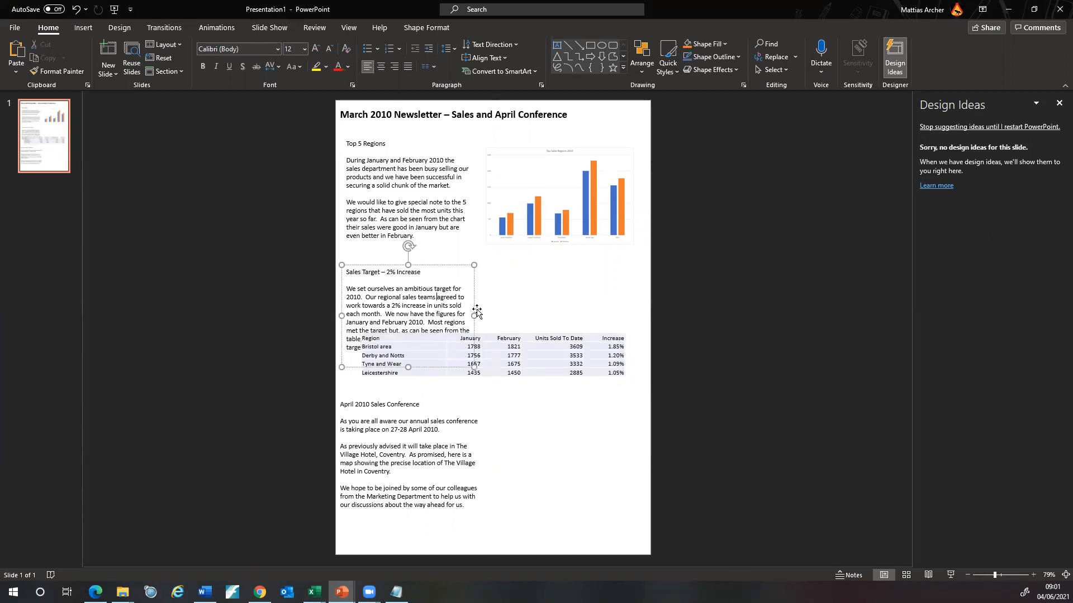
{"action": "left_click_drag", "start_coordinate": [473, 315], "coordinate": [645, 323]}
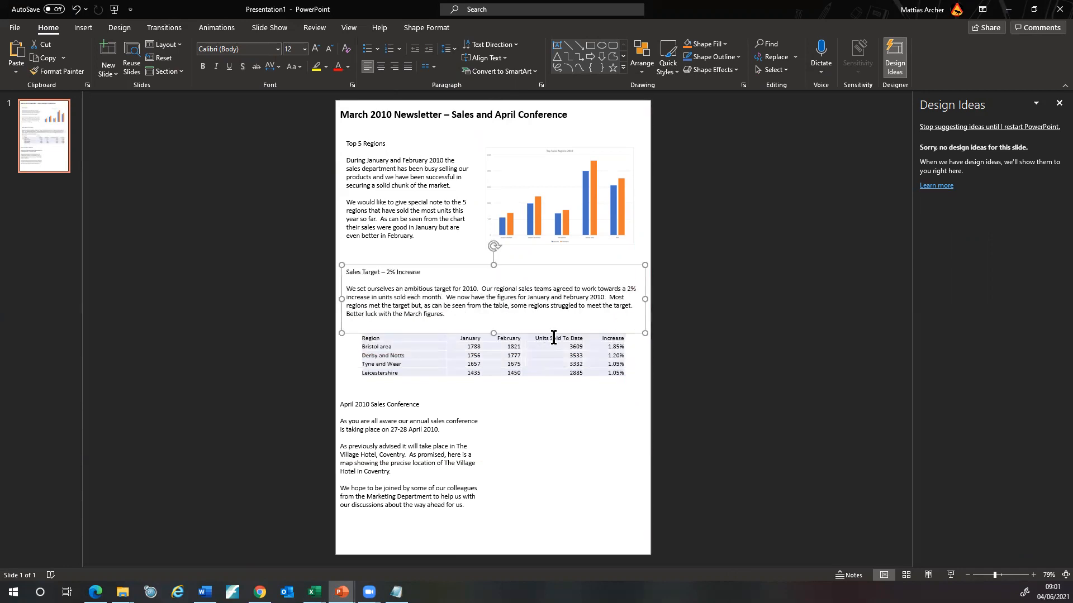
Move the regions table slightly up and to the left beneath the Sales Target text
{"action": "left_click", "coordinate": [553, 338]}
{"action": "left_click_drag", "start_coordinate": [553, 334], "coordinate": [550, 327]}
{"action": "left_click", "coordinate": [631, 457]}
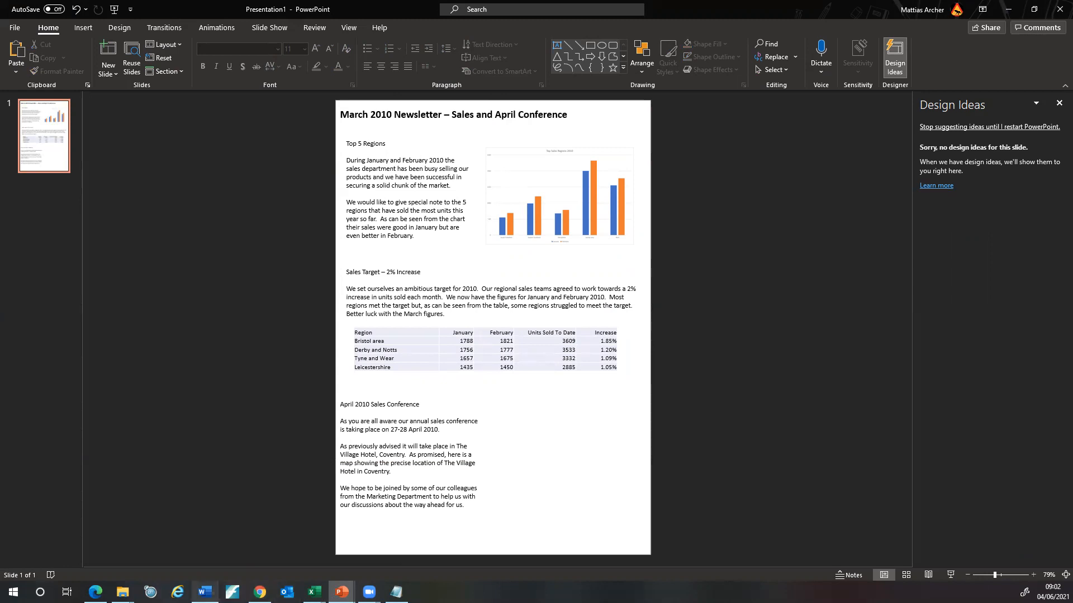
Copy the Village Hotel Coventry map screenshot from the Hotel Map Screen Shots document in Word and paste it onto the newsletter slide in PowerPoint
{"action": "left_click", "coordinate": [204, 592]}
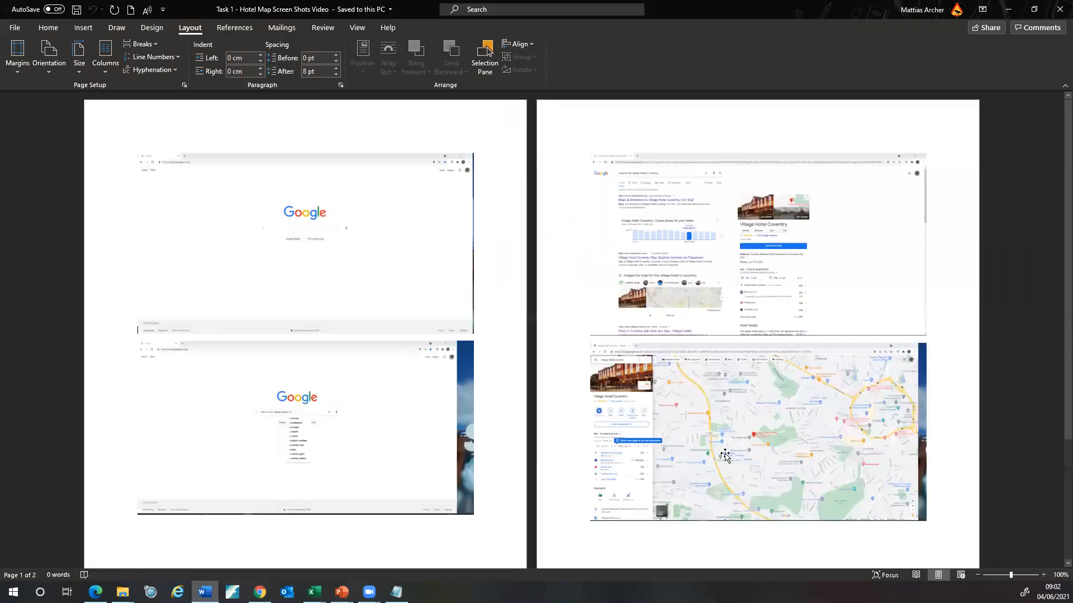
{"action": "right_click", "coordinate": [724, 413]}
{"action": "left_click", "coordinate": [748, 170]}
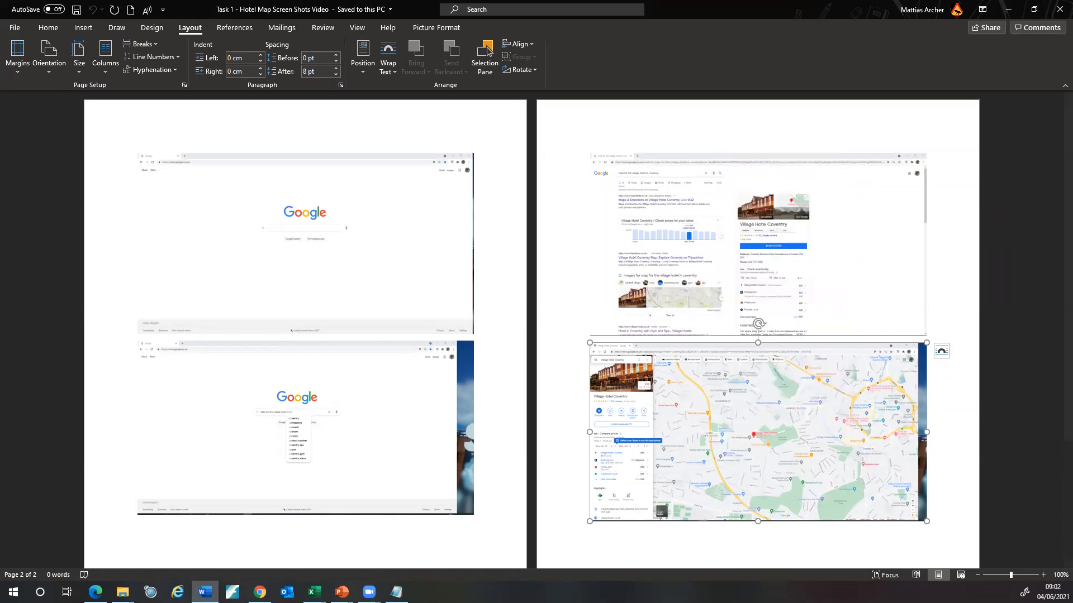
{"action": "mouse_move", "coordinate": [342, 591]}
{"action": "left_click", "coordinate": [324, 554]}
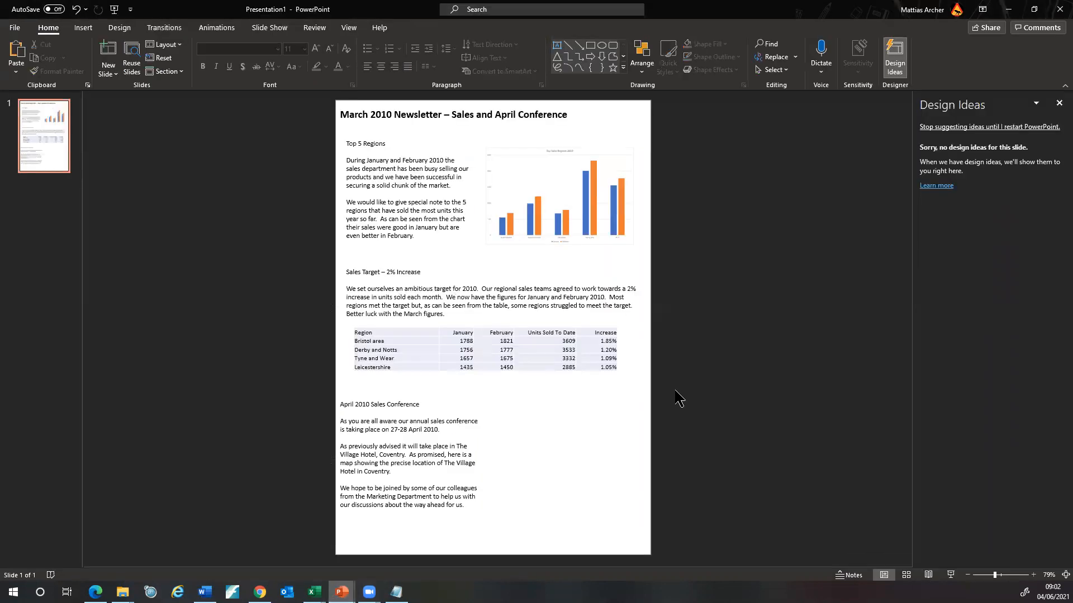
{"action": "right_click", "coordinate": [714, 333]}
{"action": "left_click", "coordinate": [761, 356]}
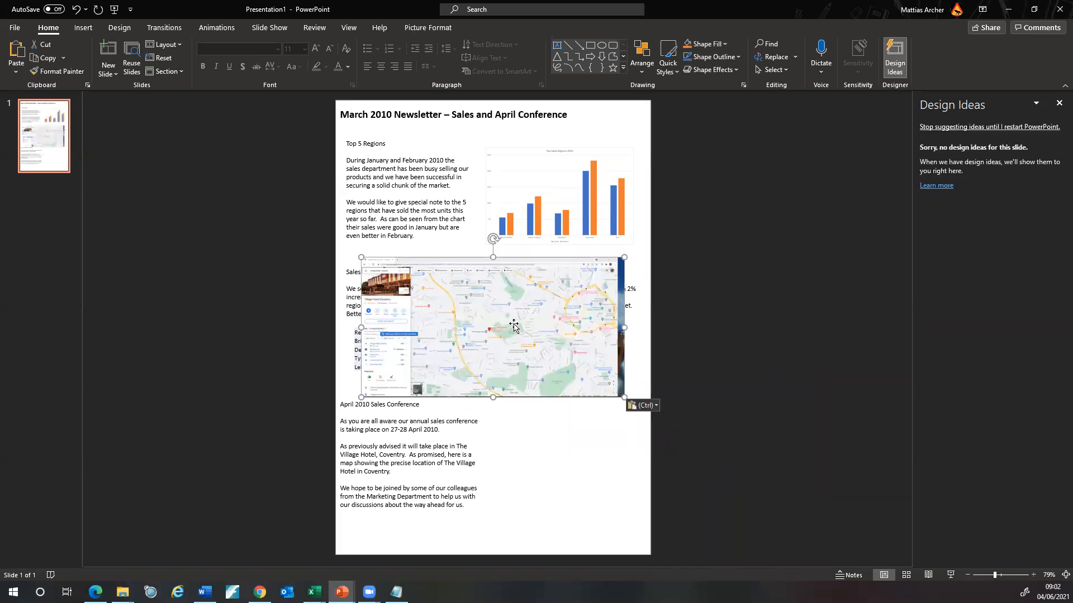
Crop the search side panel and the browser bar off the left and top of the pasted map screenshot
{"action": "right_click", "coordinate": [473, 317]}
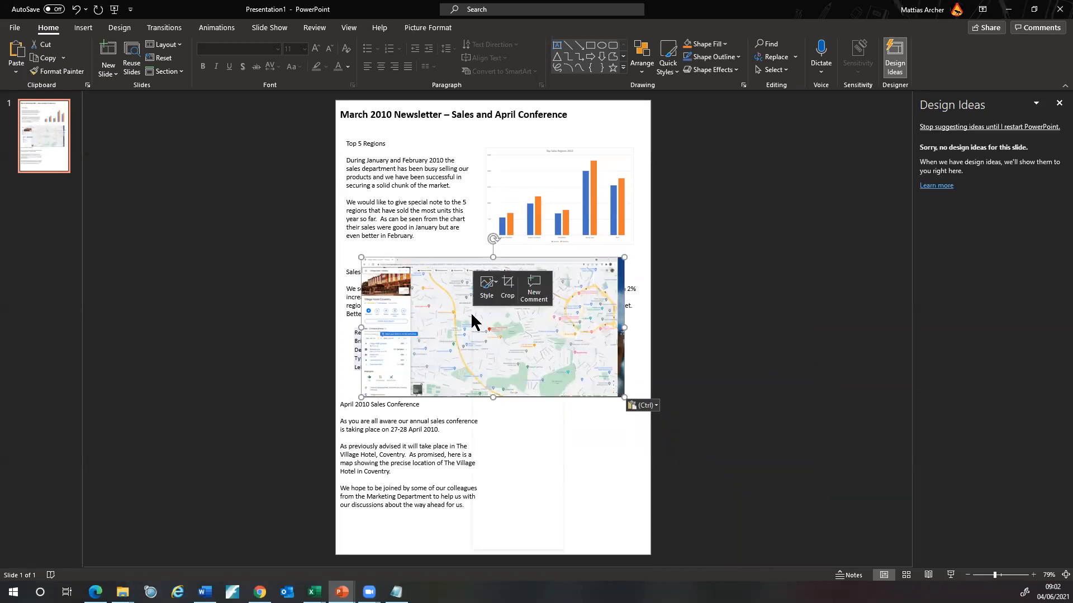
{"action": "left_click", "coordinate": [509, 288]}
{"action": "left_click_drag", "start_coordinate": [364, 326], "coordinate": [445, 327]}
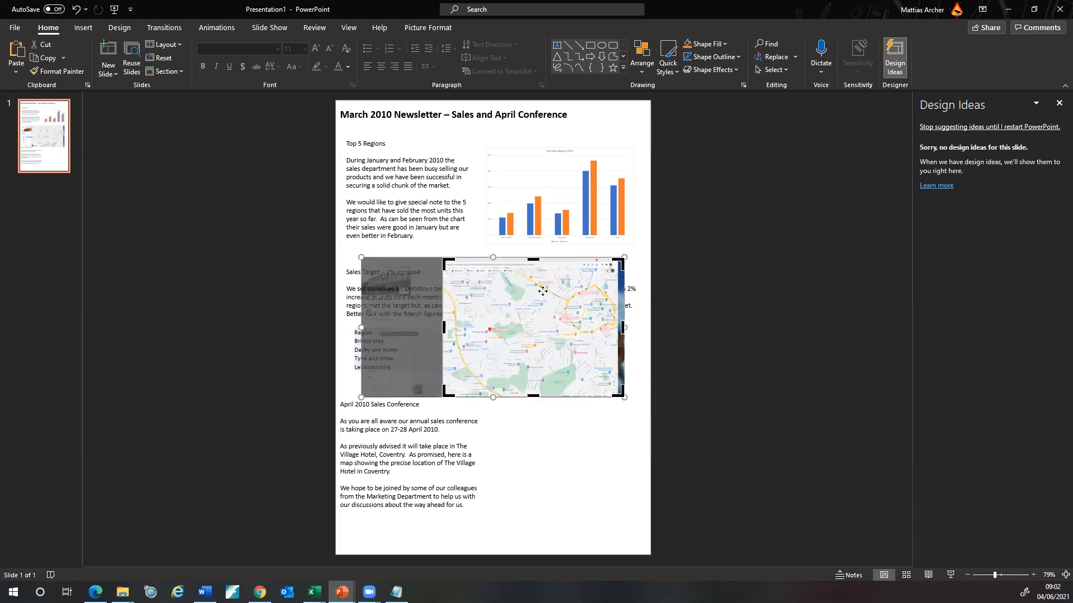
{"action": "left_click_drag", "start_coordinate": [536, 261], "coordinate": [540, 300]}
{"action": "mouse_move", "coordinate": [607, 350]}
{"action": "left_mouse_down"}
{"action": "mouse_move", "coordinate": [587, 349]}
{"action": "mouse_move", "coordinate": [615, 344]}
{"action": "mouse_move", "coordinate": [610, 353]}
{"action": "left_mouse_up"}
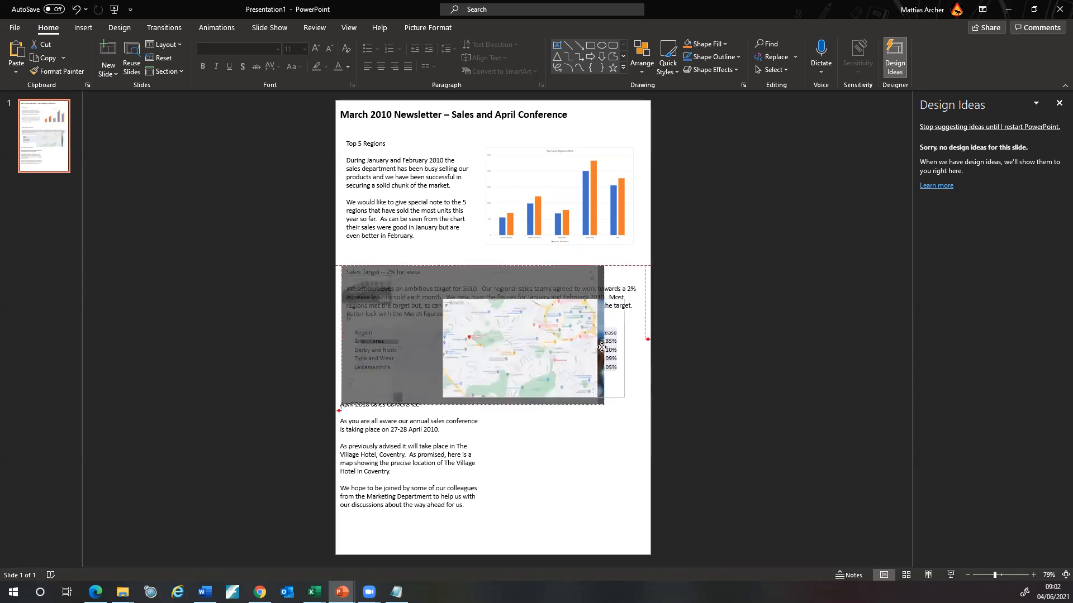
{"action": "left_click", "coordinate": [595, 434]}
{"action": "left_click", "coordinate": [610, 343]}
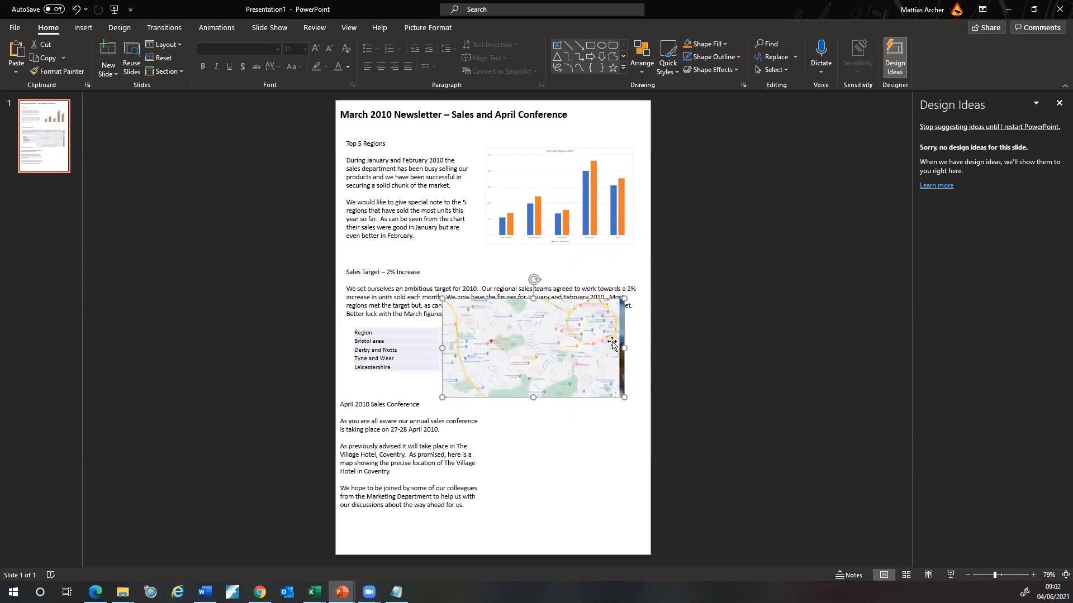
Crop the right edge of the map picture and place the map beside the April 2010 Sales Conference text
{"action": "right_click", "coordinate": [559, 357]}
{"action": "left_click", "coordinate": [617, 386]}
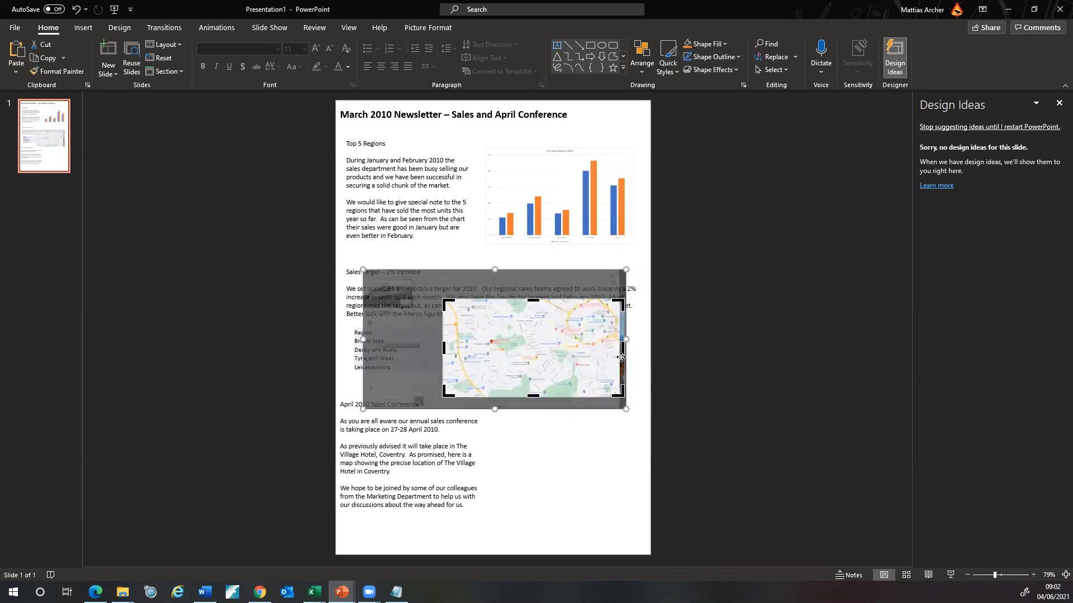
{"action": "left_click_drag", "start_coordinate": [623, 349], "coordinate": [571, 352]}
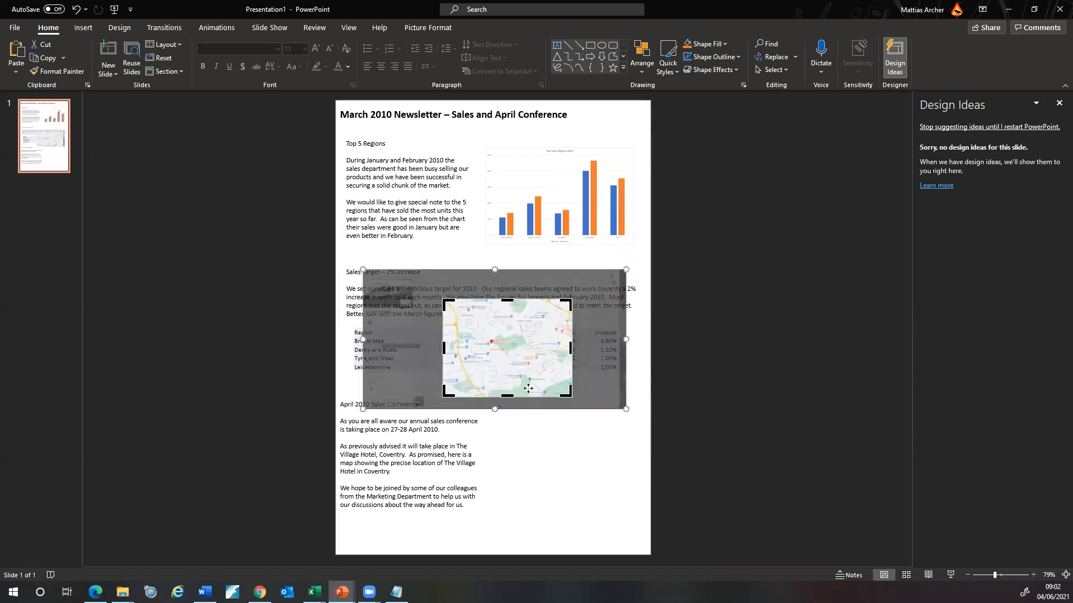
{"action": "left_click_drag", "start_coordinate": [505, 397], "coordinate": [627, 338]}
{"action": "left_click", "coordinate": [561, 472]}
{"action": "left_click_drag", "start_coordinate": [594, 293], "coordinate": [596, 459]}
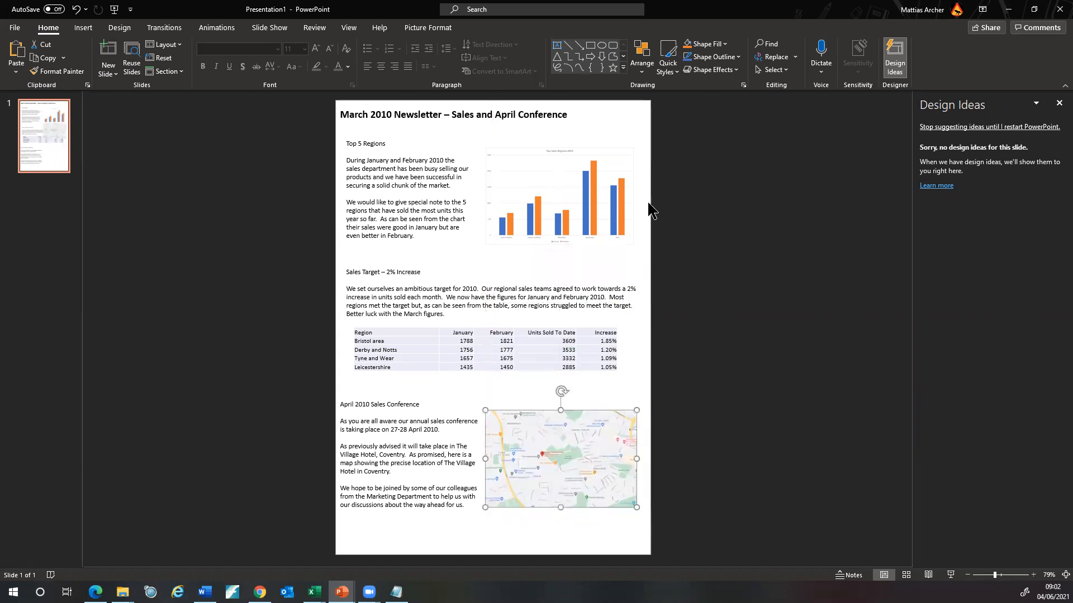
Enlarge the chart slightly to match the map's width, and nudge the chart up and the map down
{"action": "left_click", "coordinate": [619, 201]}
{"action": "left_click_drag", "start_coordinate": [637, 244], "coordinate": [615, 213]}
{"action": "left_click_drag", "start_coordinate": [592, 455], "coordinate": [597, 456]}
{"action": "left_click_drag", "start_coordinate": [594, 456], "coordinate": [592, 462]}
{"action": "left_click_drag", "start_coordinate": [578, 206], "coordinate": [581, 201]}
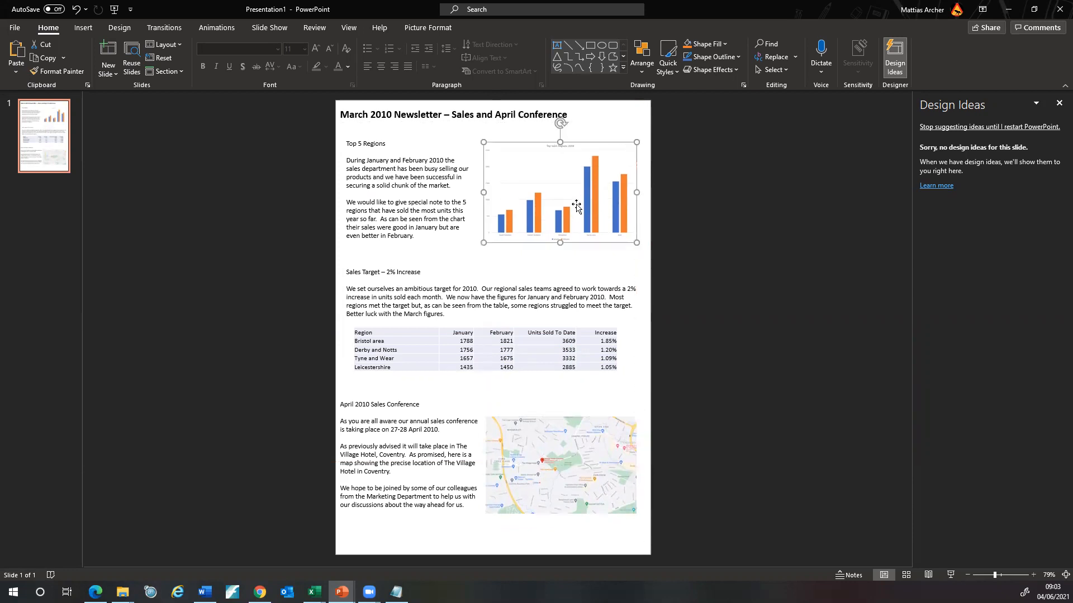
{"action": "left_click", "coordinate": [693, 277]}
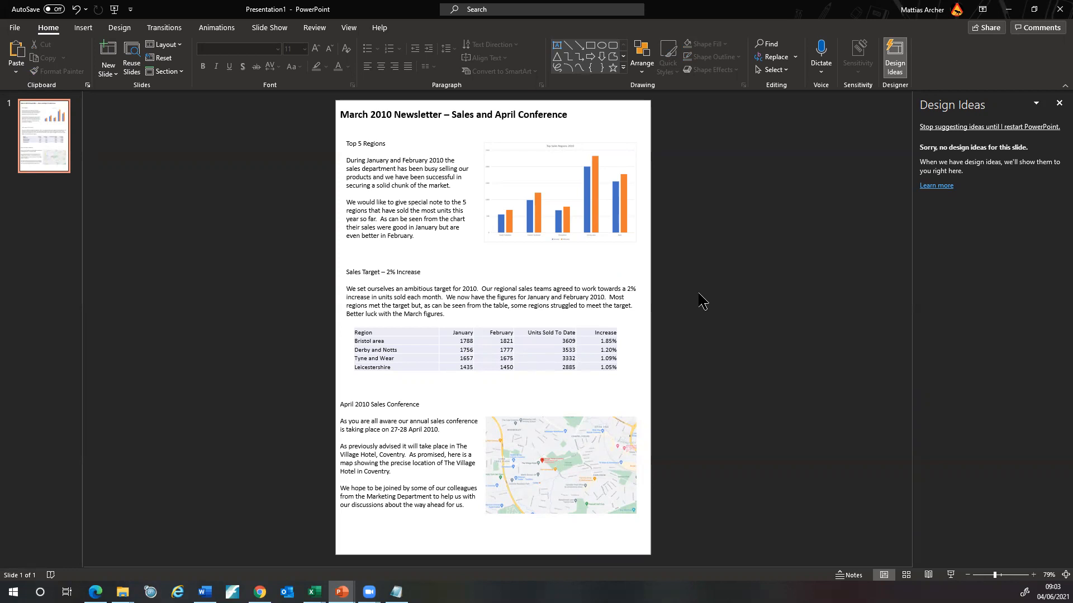
Add a footer with the author's full name and apply it to all slides
{"action": "left_click", "coordinate": [83, 28]}
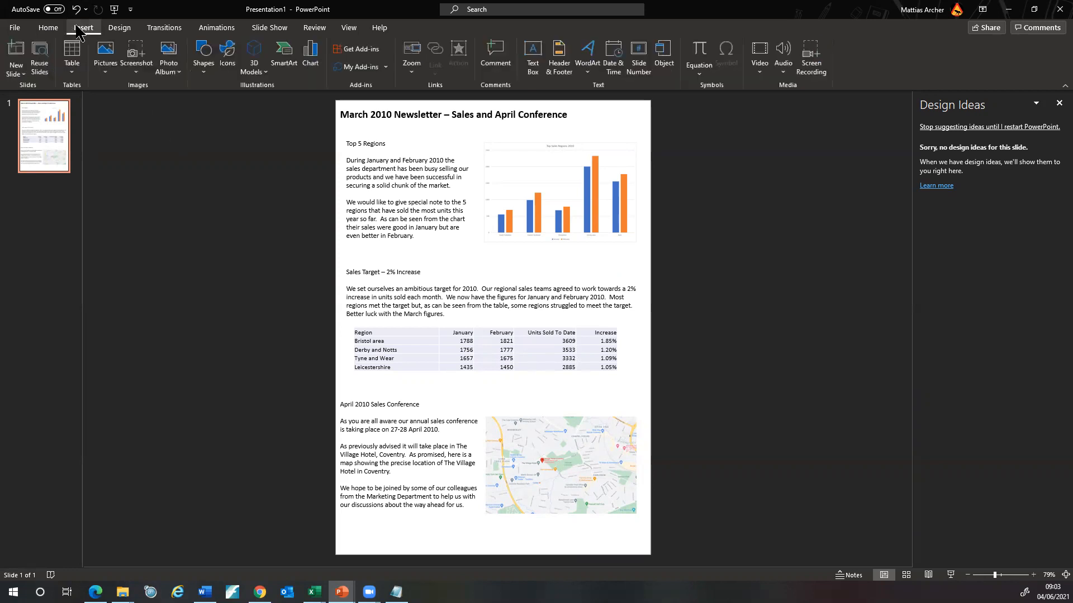
{"action": "left_click", "coordinate": [558, 58]}
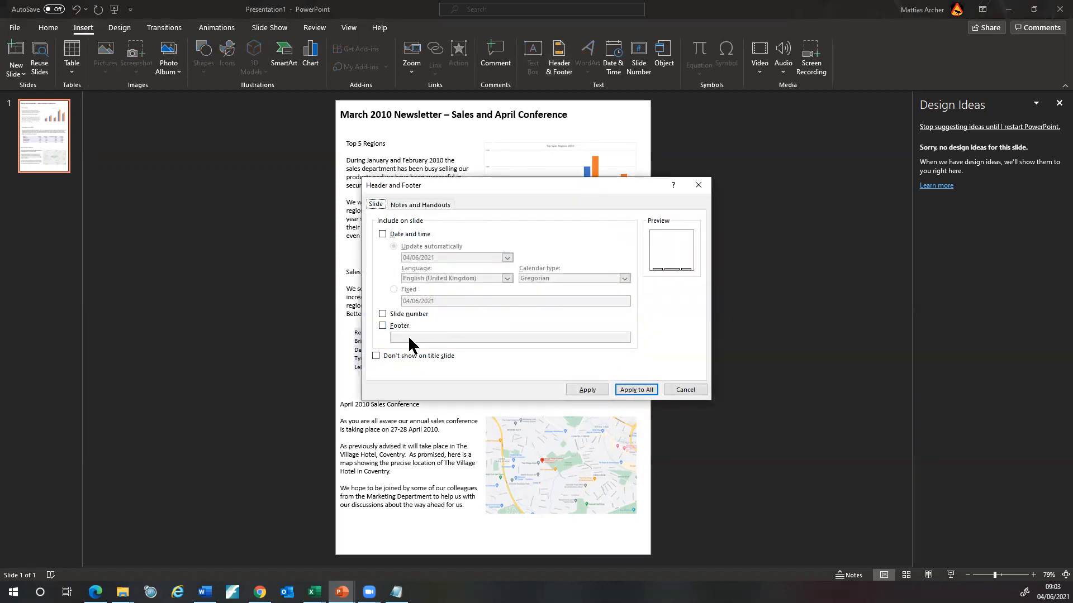
{"action": "left_click", "coordinate": [382, 325]}
{"action": "left_click", "coordinate": [439, 336]}
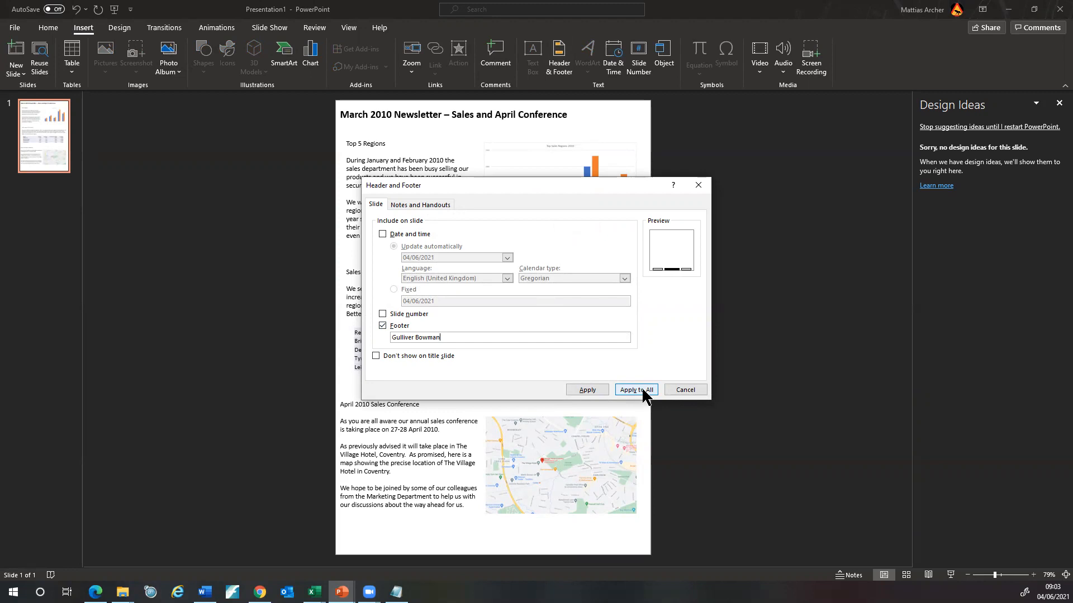
{"action": "left_click", "coordinate": [643, 391]}
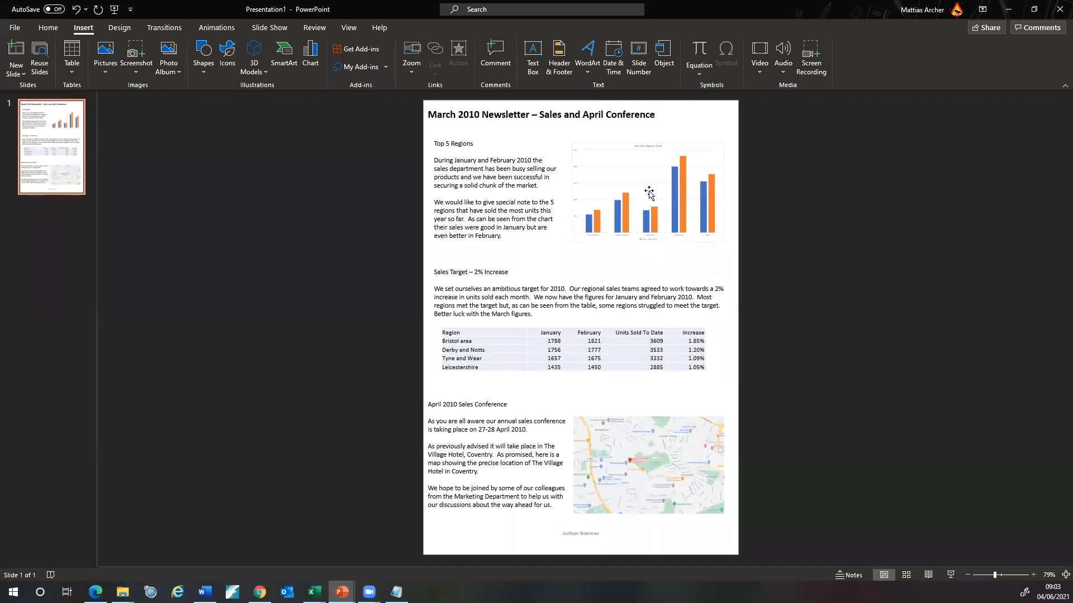
Make the Top 5 Regions heading bold at 14 pt and widen its text box slightly
{"action": "left_click_drag", "start_coordinate": [435, 143], "coordinate": [479, 144]}
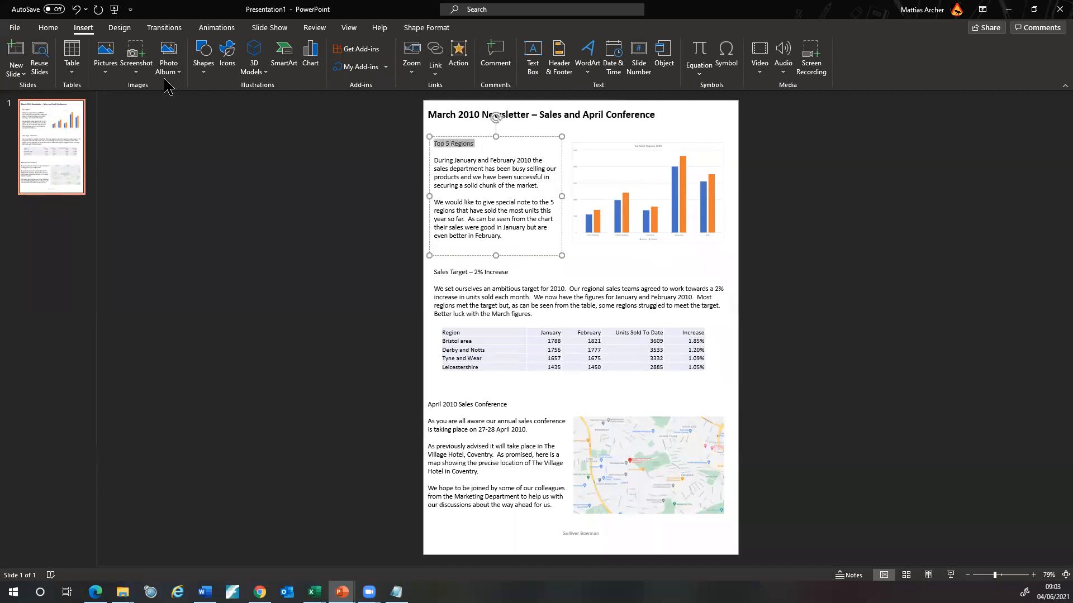
{"action": "left_click", "coordinate": [49, 28]}
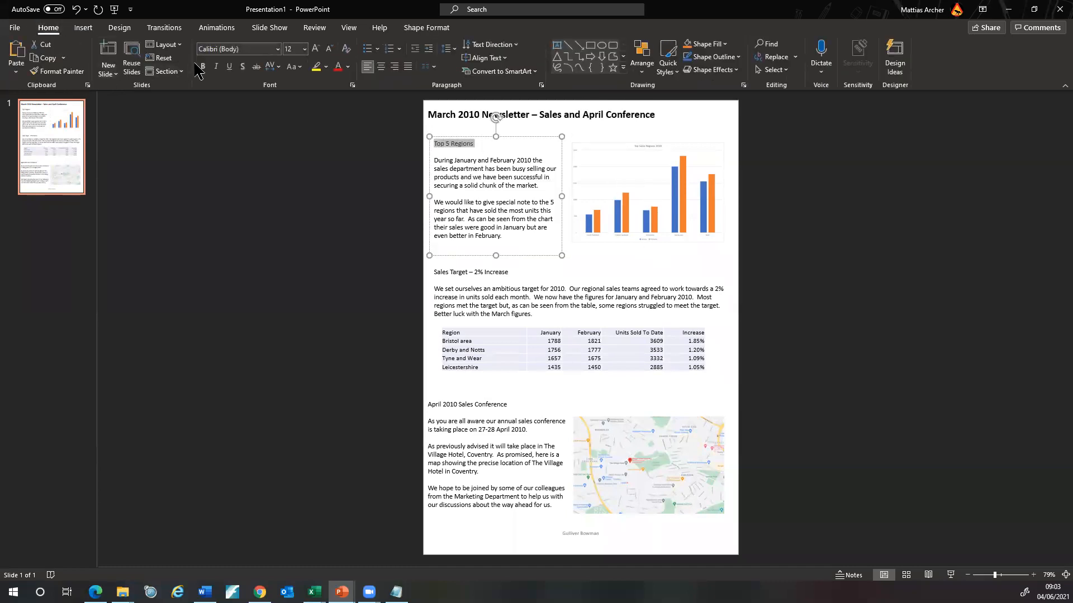
{"action": "left_click", "coordinate": [319, 47]}
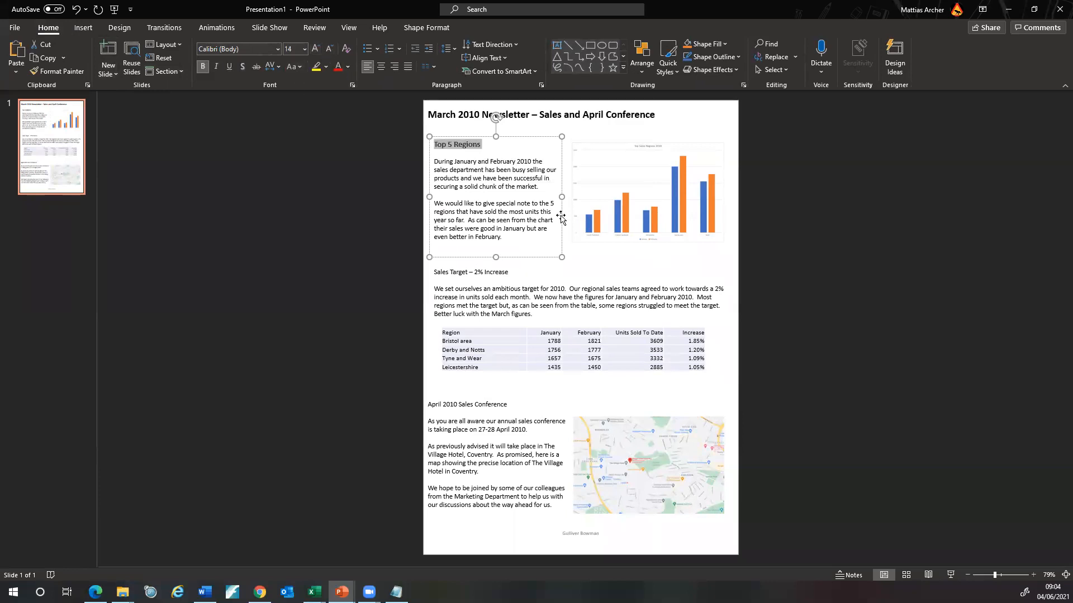
{"action": "left_click_drag", "start_coordinate": [562, 196], "coordinate": [565, 193]}
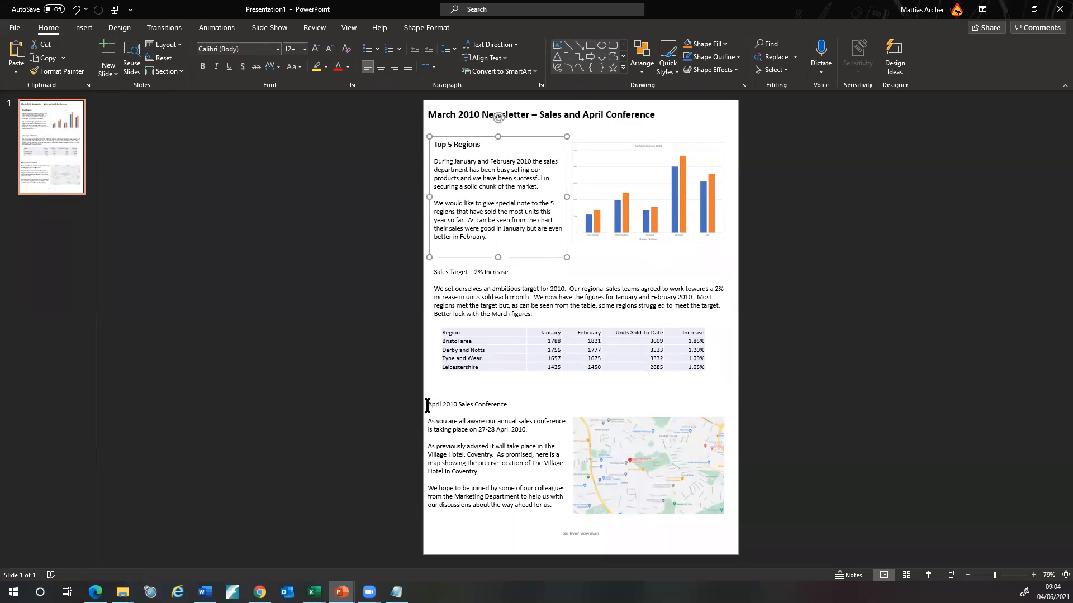
Copy the Top 5 Regions heading's formatting onto the April 2010 Sales Conference and Sales Target – 2% Increase headings with Format Painter
{"action": "left_click_drag", "start_coordinate": [427, 406], "coordinate": [516, 404]}
{"action": "triple_click", "coordinate": [466, 147]}
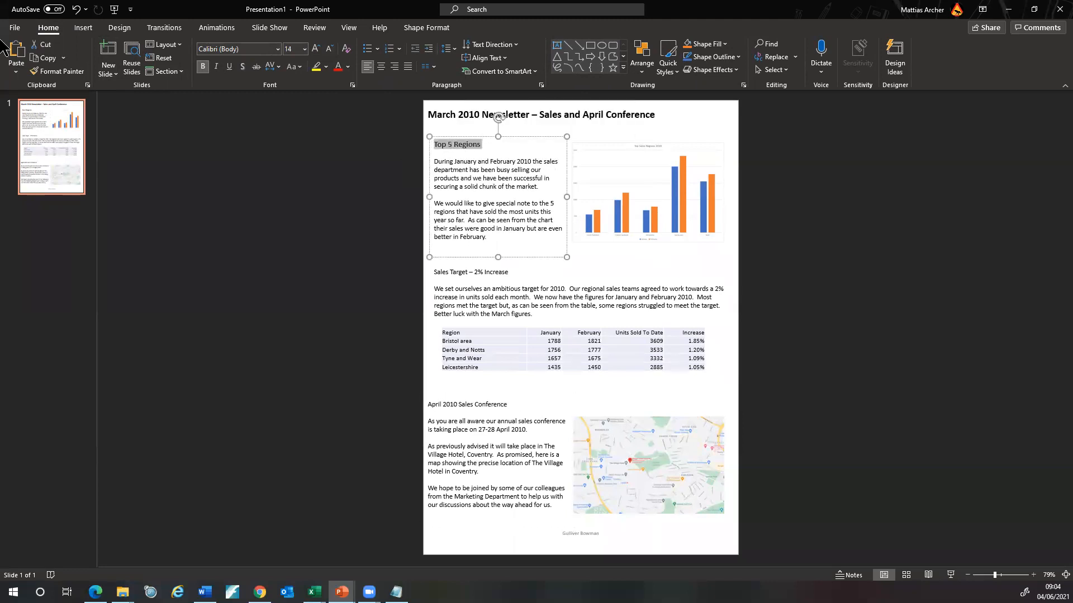
{"action": "left_click", "coordinate": [57, 71]}
{"action": "left_click_drag", "start_coordinate": [425, 404], "coordinate": [522, 406]}
{"action": "left_click", "coordinate": [72, 70]}
{"action": "left_click_drag", "start_coordinate": [433, 273], "coordinate": [516, 275]}
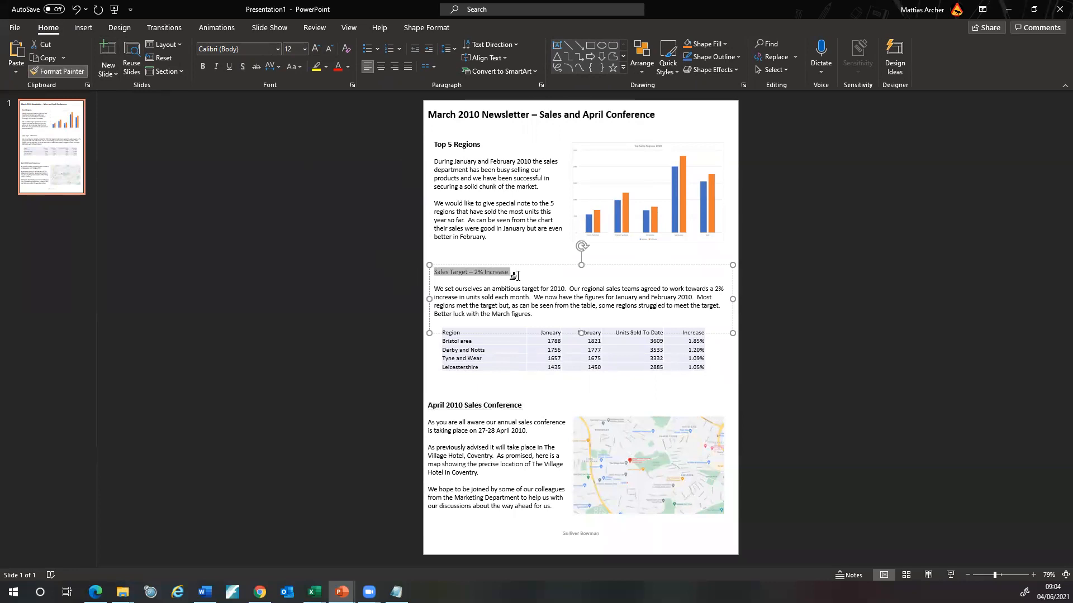
Justify the body paragraphs under the Top 5 Regions, Sales Target and April 2010 Sales Conference headings
{"action": "left_click", "coordinate": [435, 162]}
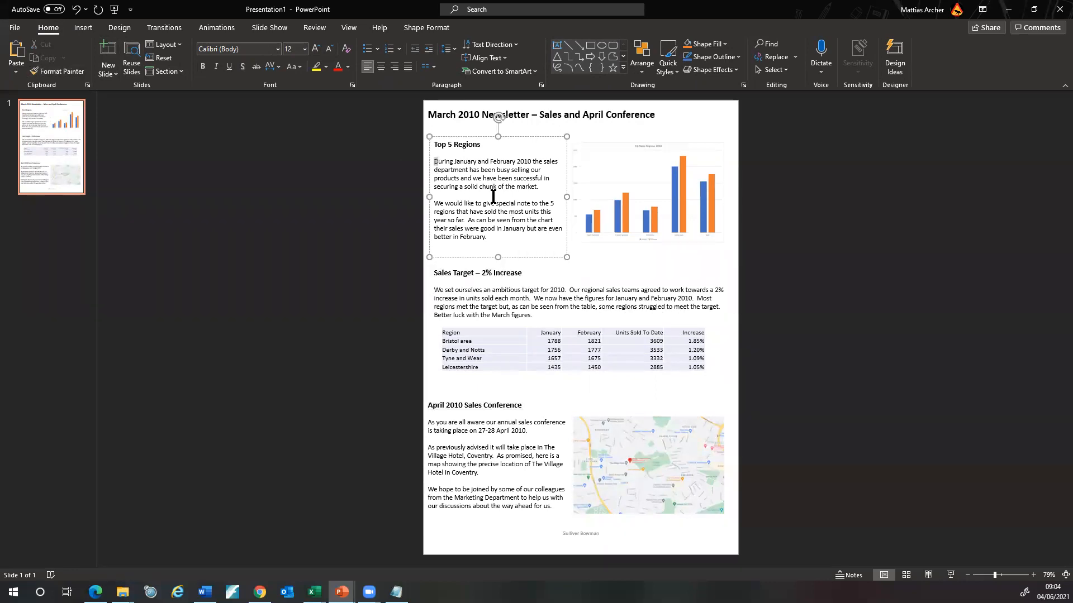
{"action": "left_click", "coordinate": [488, 237], "text": "shift"}
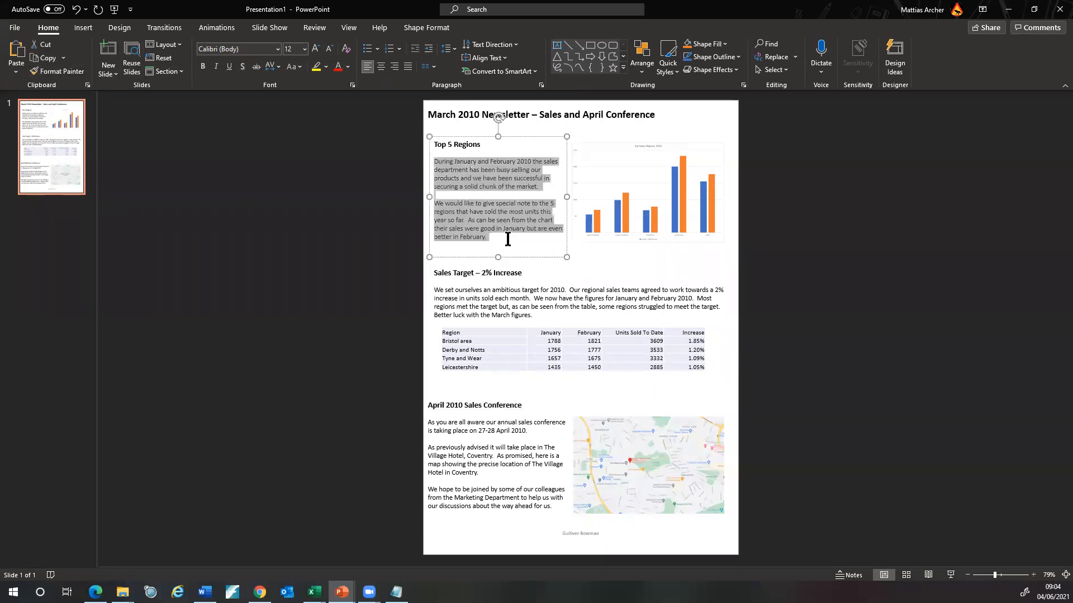
{"action": "left_click", "coordinate": [408, 67]}
{"action": "left_click_drag", "start_coordinate": [434, 290], "coordinate": [541, 314]}
{"action": "left_click", "coordinate": [408, 67]}
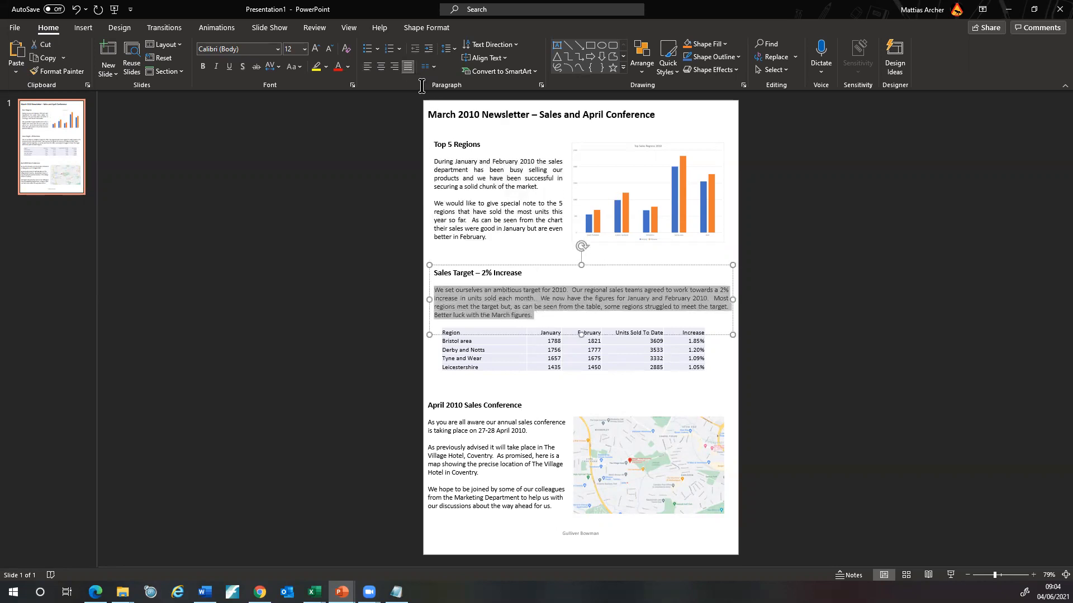
{"action": "left_click_drag", "start_coordinate": [429, 426], "coordinate": [559, 507]}
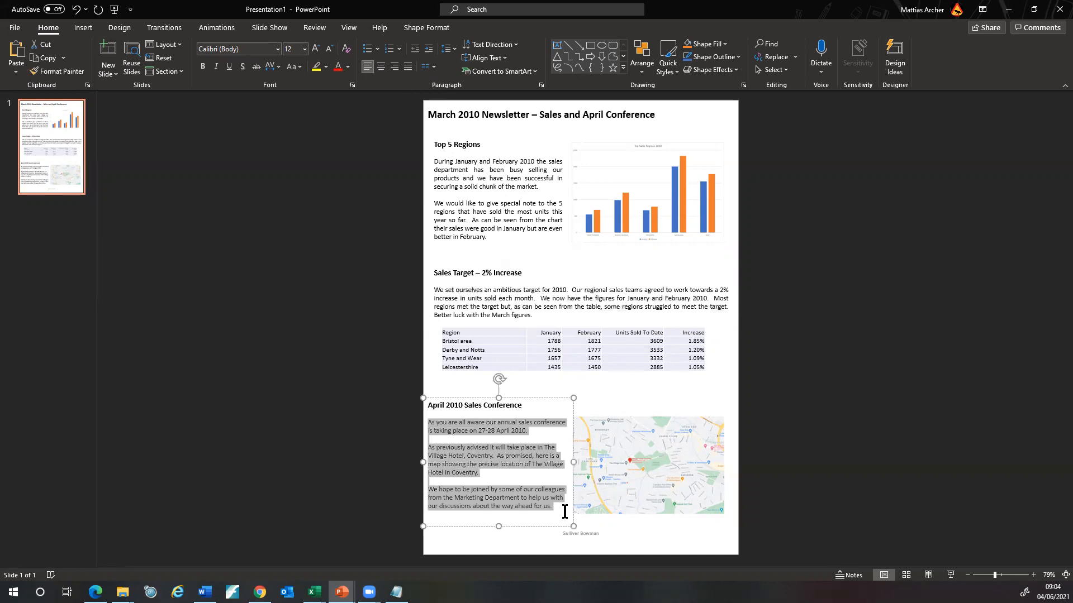
{"action": "left_click", "coordinate": [404, 68]}
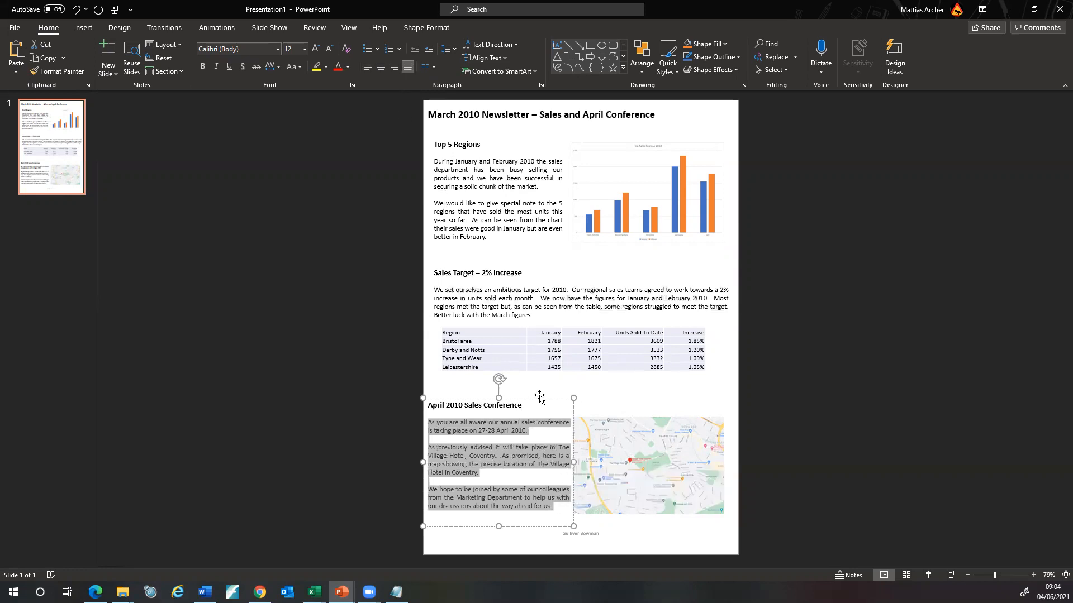
Move the map up slightly, and narrow the April 2010 Sales Conference text box and align it with the Top 5 Regions text box
{"action": "left_click", "coordinate": [640, 451]}
{"action": "left_click_drag", "start_coordinate": [640, 451], "coordinate": [637, 447]}
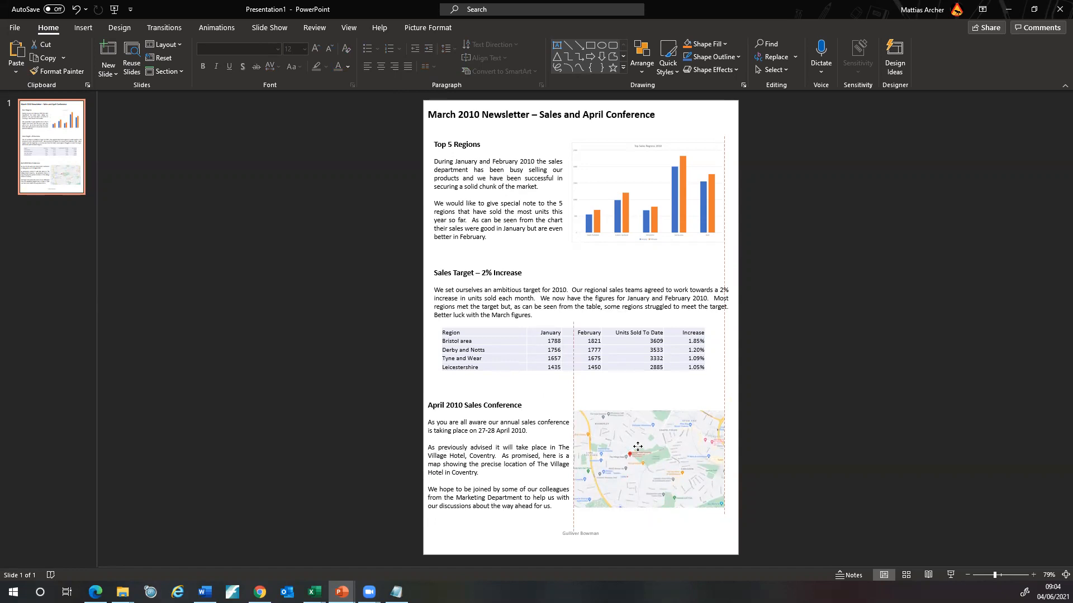
{"action": "left_click", "coordinate": [502, 440]}
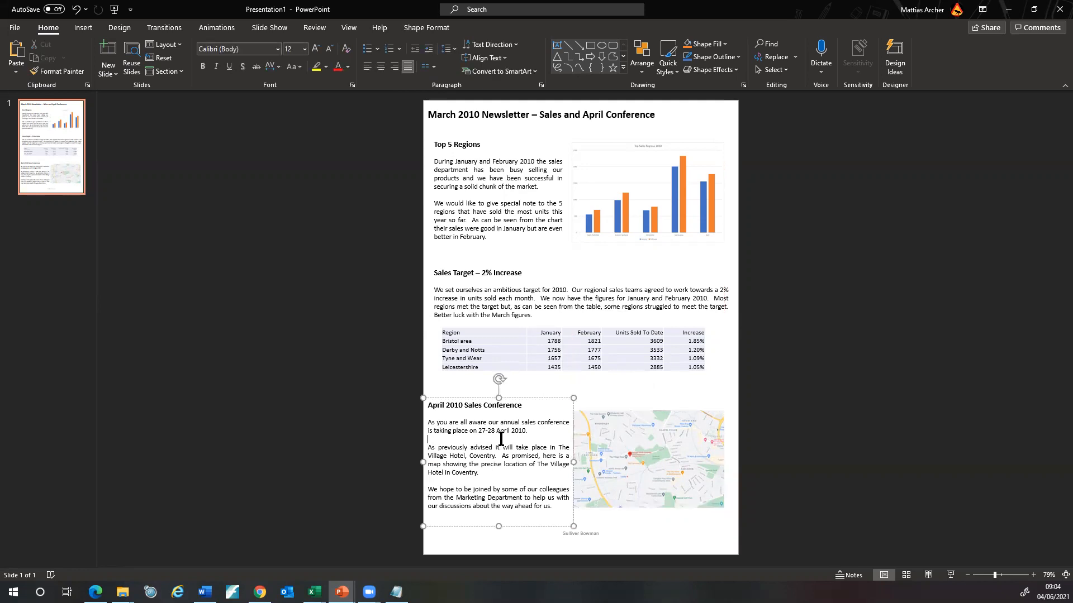
{"action": "left_click_drag", "start_coordinate": [513, 397], "coordinate": [519, 237]}
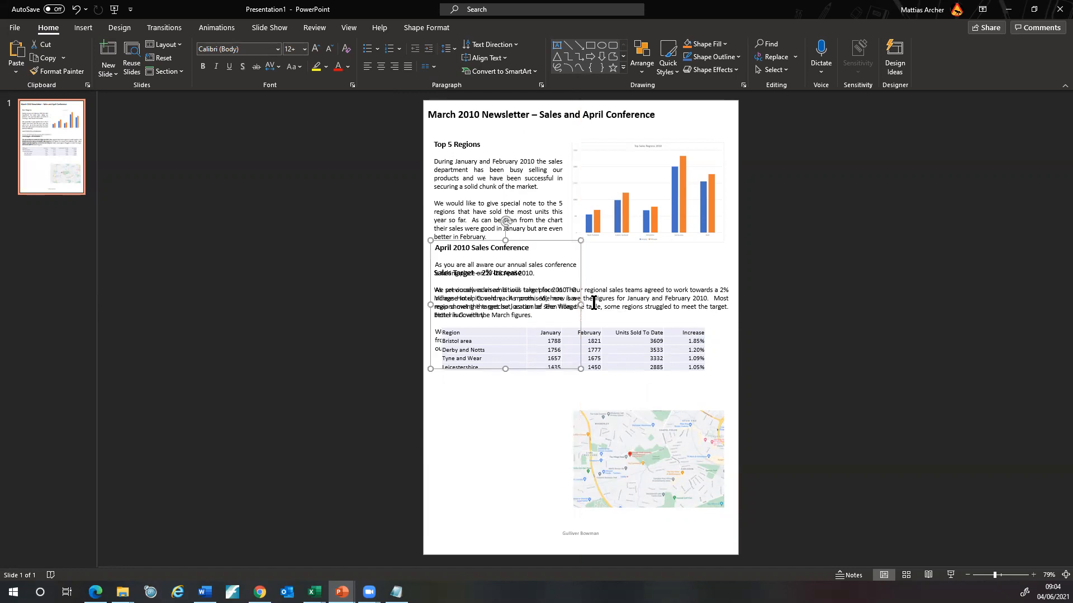
{"action": "left_click_drag", "start_coordinate": [581, 304], "coordinate": [563, 303]}
{"action": "left_click_drag", "start_coordinate": [533, 246], "coordinate": [533, 385]}
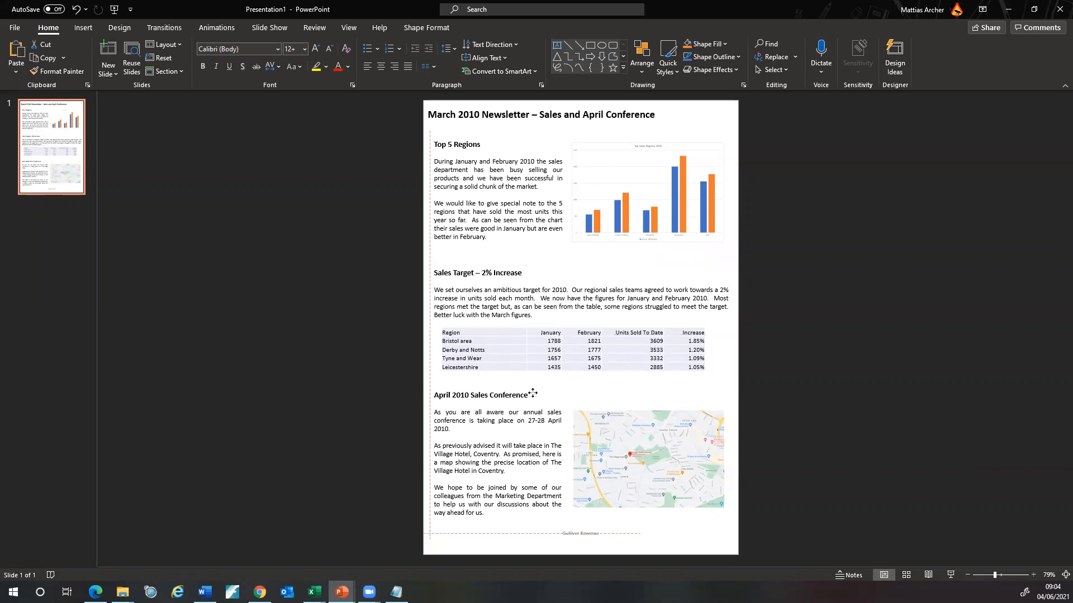
Nudge the top regions chart down slightly beside the Top 5 Regions text
{"action": "left_click", "coordinate": [643, 452]}
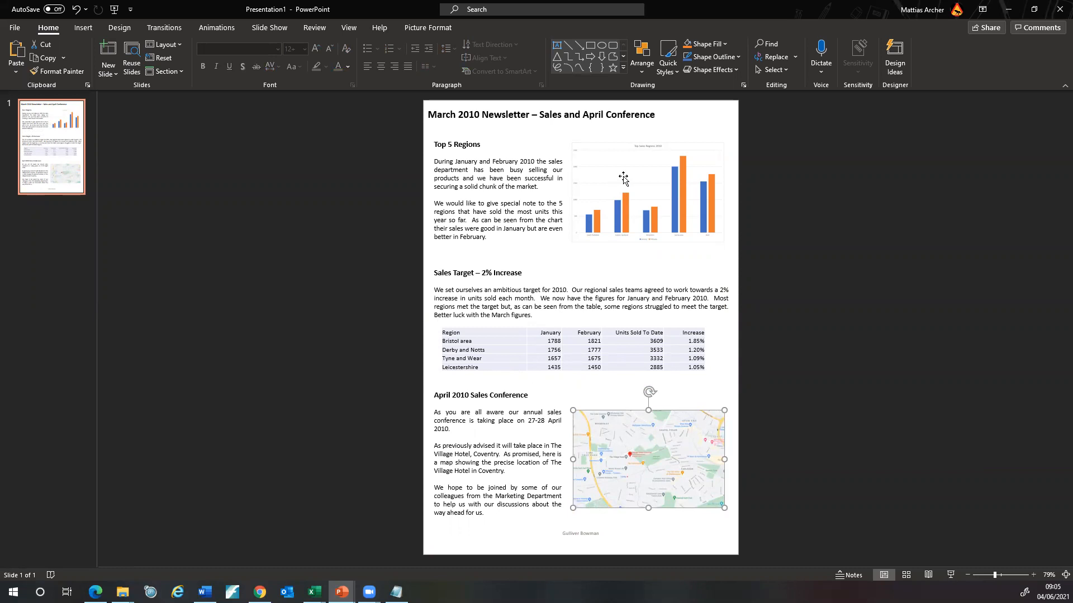
{"action": "left_click_drag", "start_coordinate": [625, 178], "coordinate": [626, 180]}
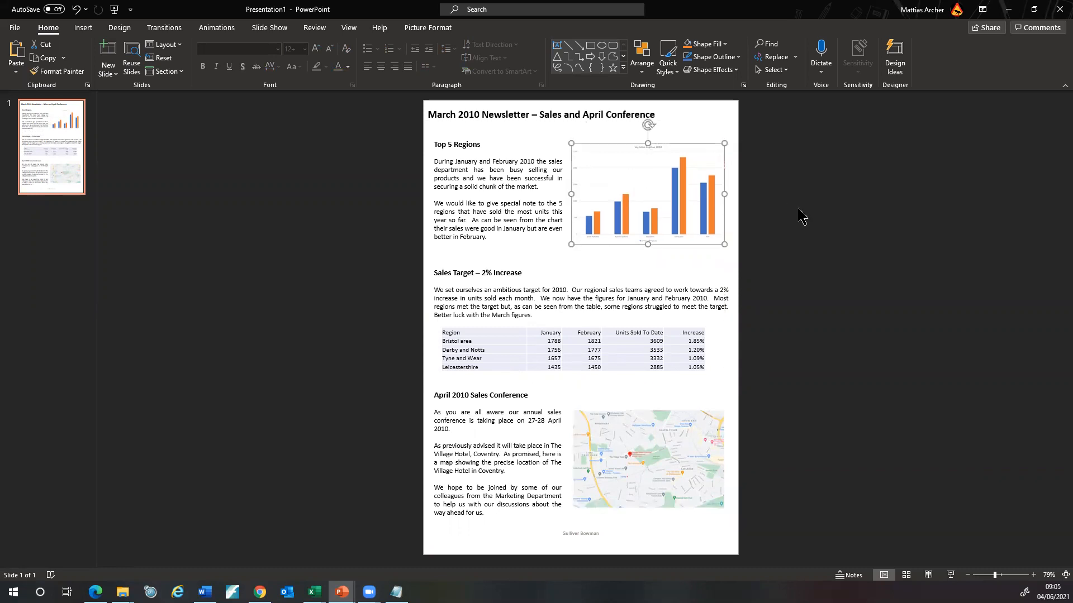
Give the March 2010 Newsletter title box a black fill with white text and align it with the page's top edge
{"action": "left_click", "coordinate": [614, 114]}
{"action": "left_click_drag", "start_coordinate": [619, 110], "coordinate": [583, 104]}
{"action": "left_click_drag", "start_coordinate": [428, 118], "coordinate": [680, 126]}
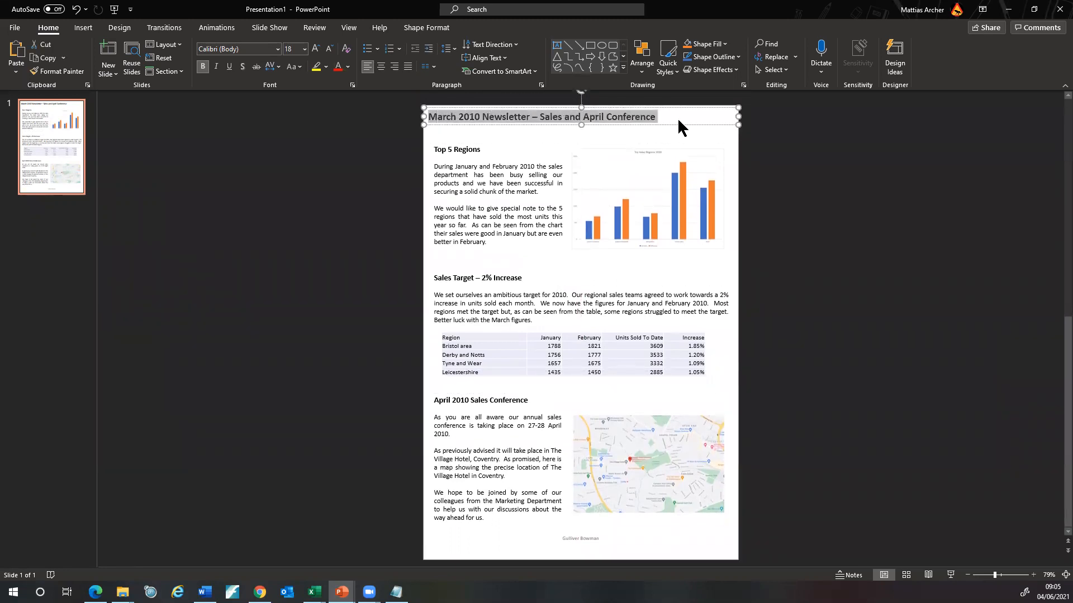
{"action": "right_click", "coordinate": [626, 106]}
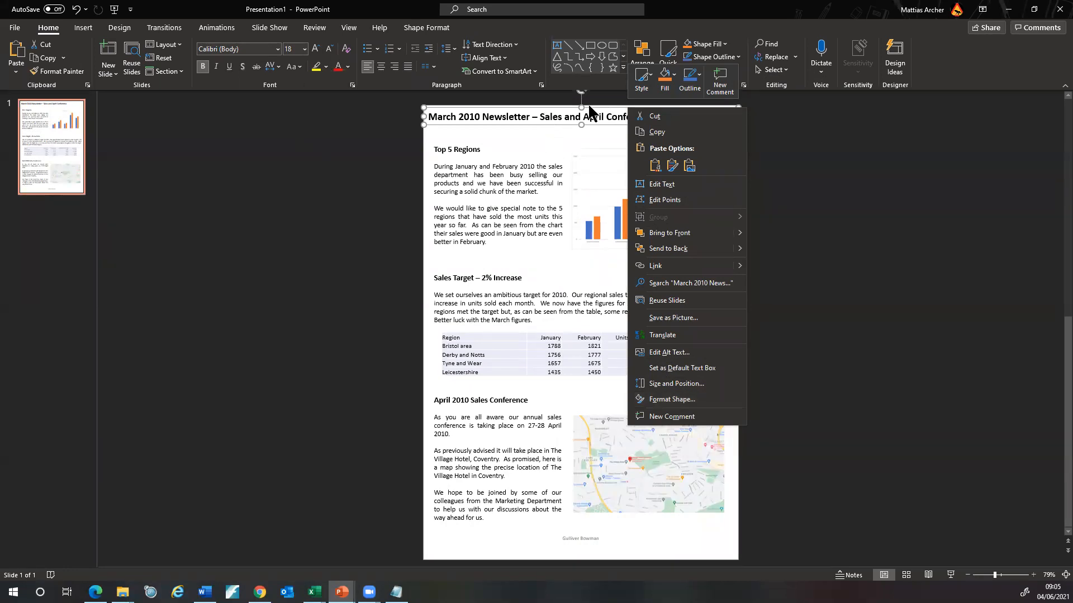
{"action": "left_click", "coordinate": [672, 70]}
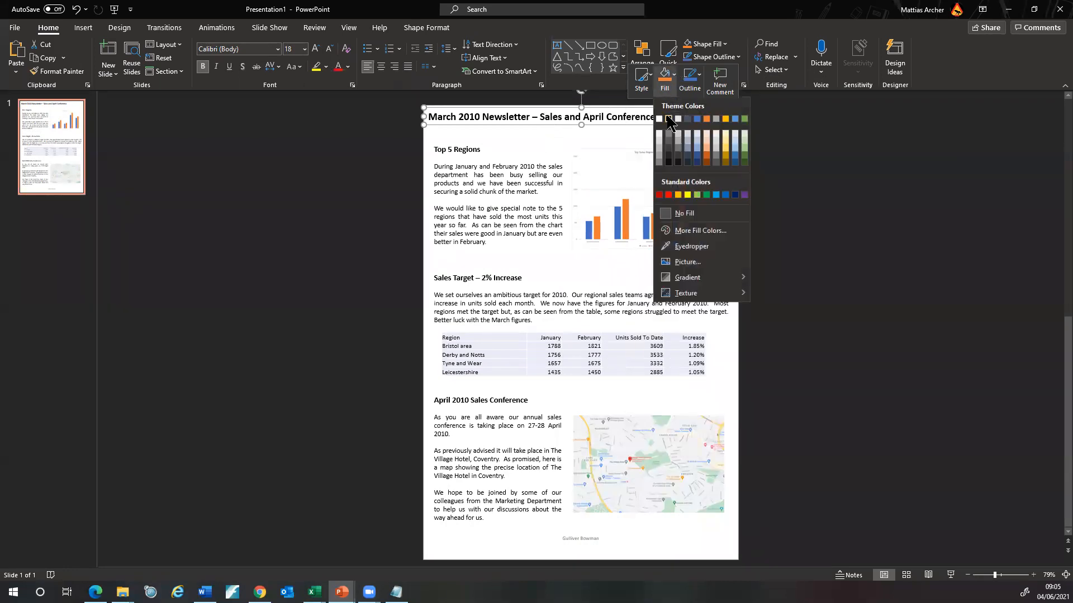
{"action": "left_click", "coordinate": [666, 116]}
{"action": "left_click", "coordinate": [347, 66]}
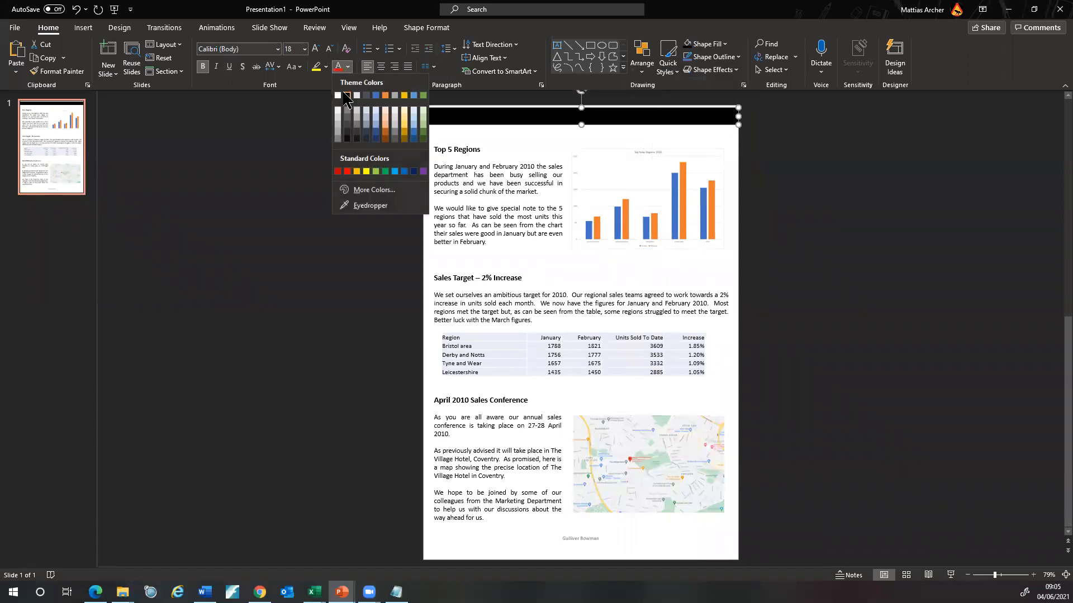
{"action": "left_click", "coordinate": [339, 101]}
{"action": "left_click_drag", "start_coordinate": [668, 110], "coordinate": [667, 109]}
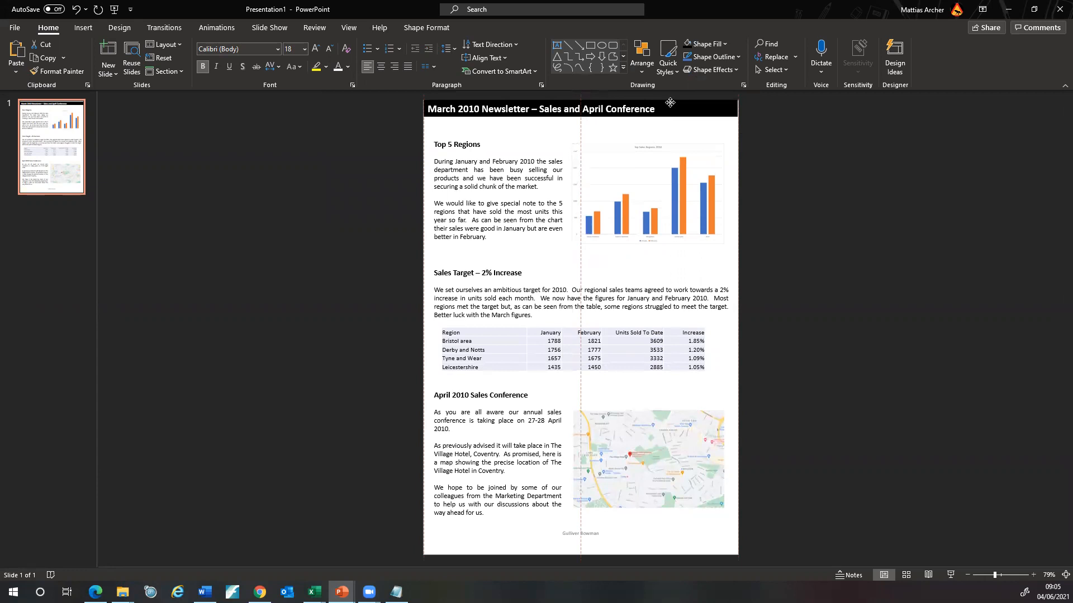
{"action": "left_click", "coordinate": [747, 117]}
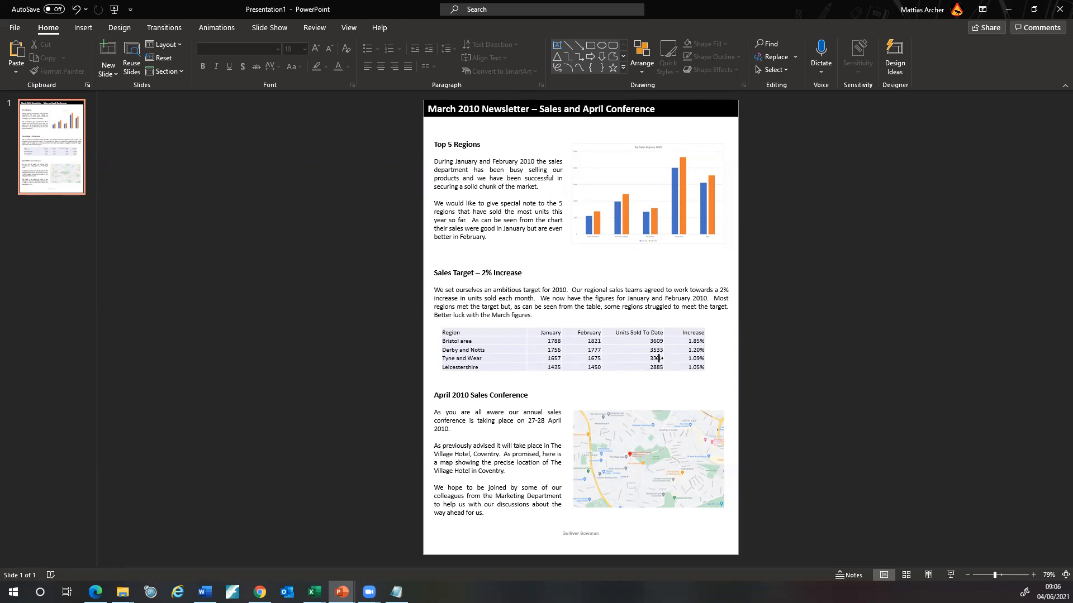
Shift the regions table slightly to the right to centre it beneath the Sales Target paragraph
{"action": "left_click", "coordinate": [609, 331]}
{"action": "left_click_drag", "start_coordinate": [610, 328], "coordinate": [614, 328]}
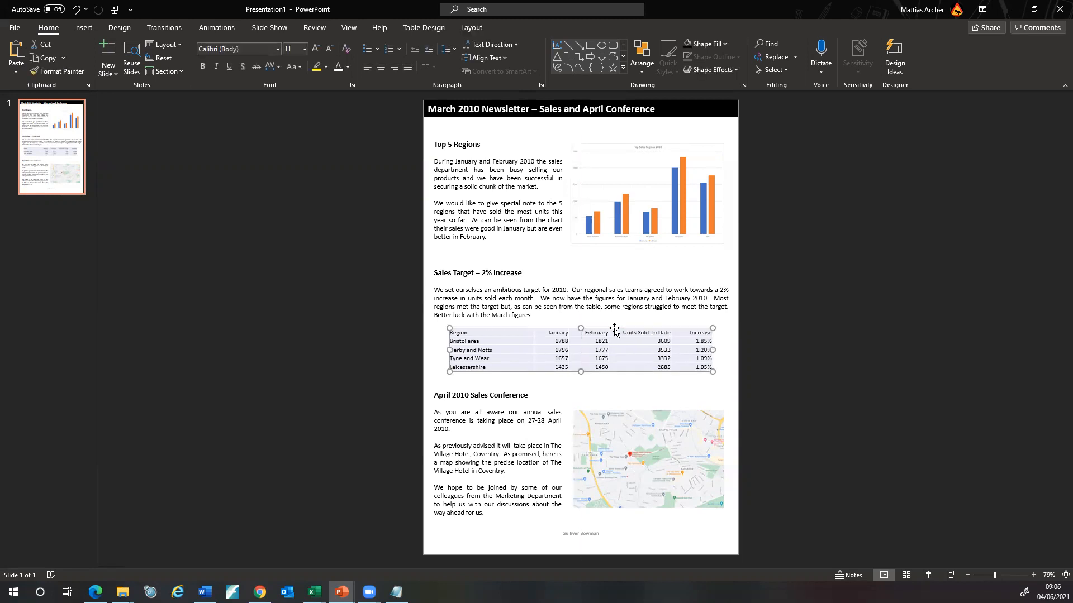
{"action": "left_click", "coordinate": [790, 383]}
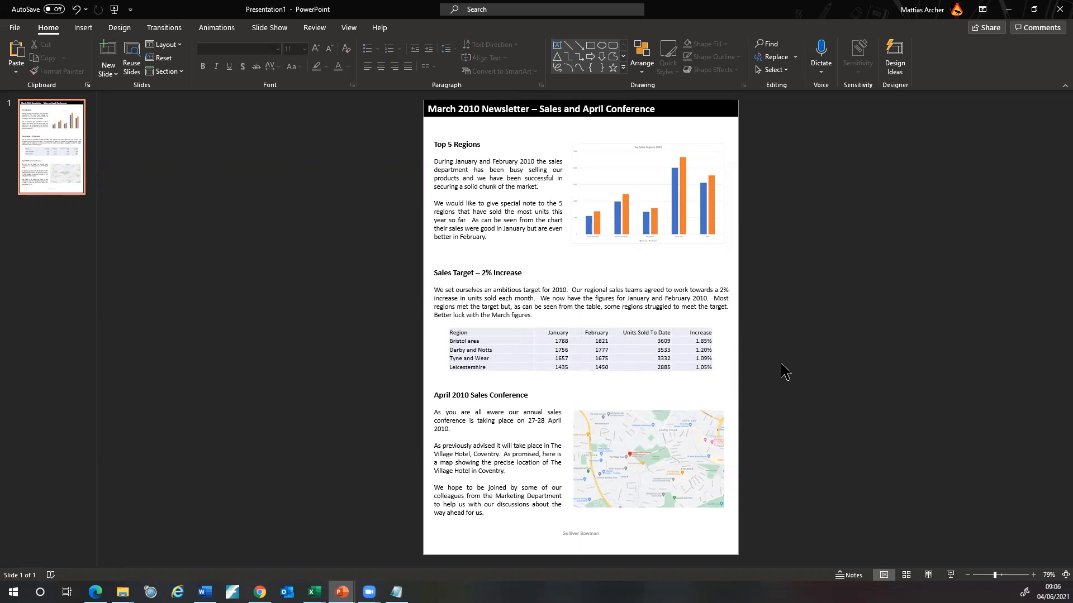
Start saving a copy of the presentation in the Task 3 folder, entering March 2021 as the file name
{"action": "left_click", "coordinate": [19, 29]}
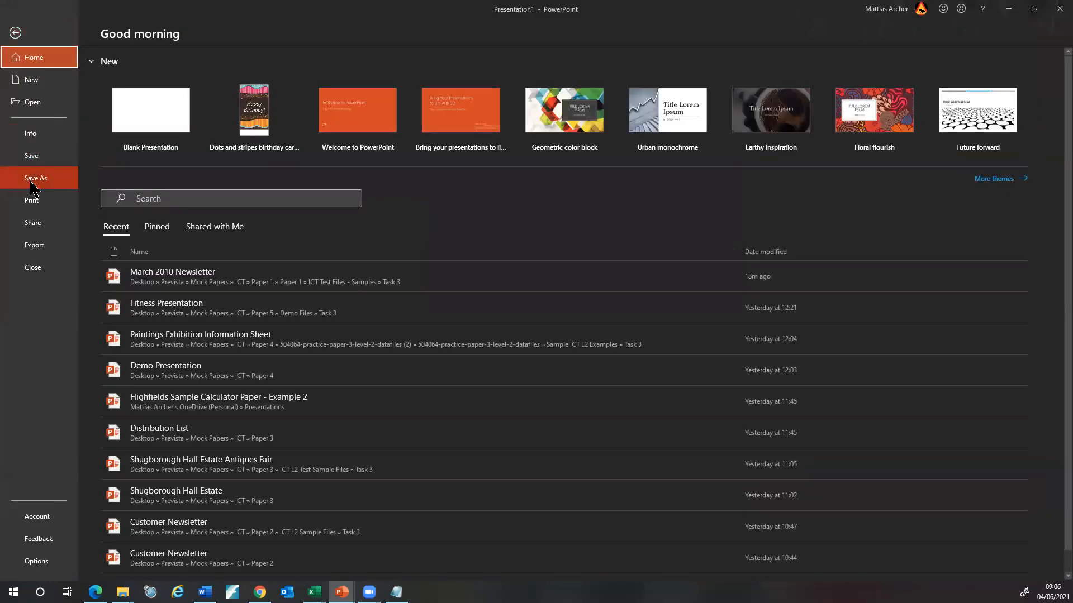
{"action": "left_click", "coordinate": [32, 184]}
{"action": "left_click", "coordinate": [365, 136]}
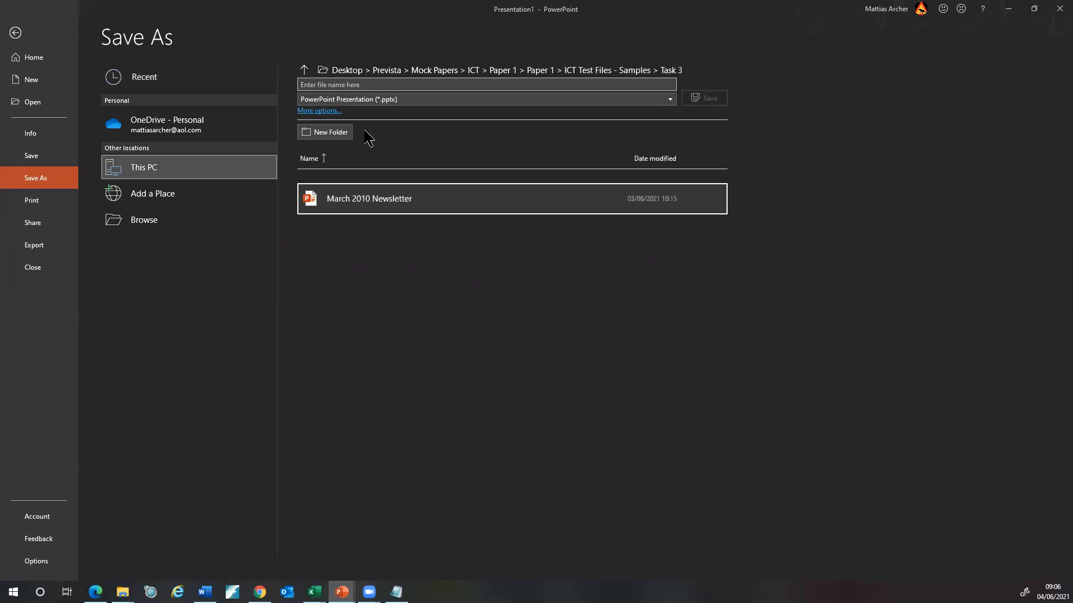
{"action": "left_click", "coordinate": [362, 84]}
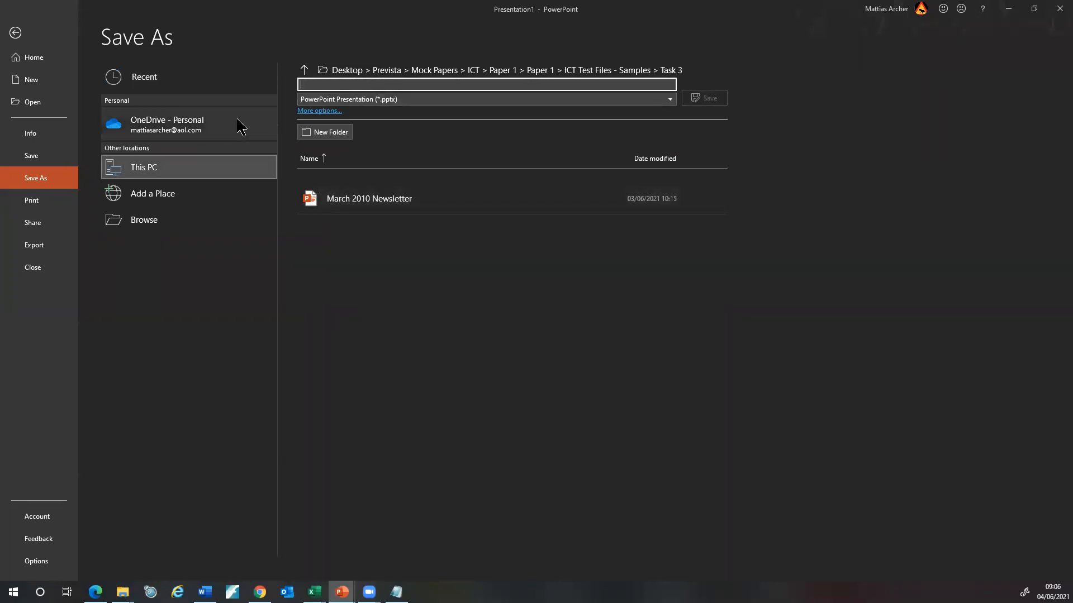
{"action": "type", "text": "March 2921"}
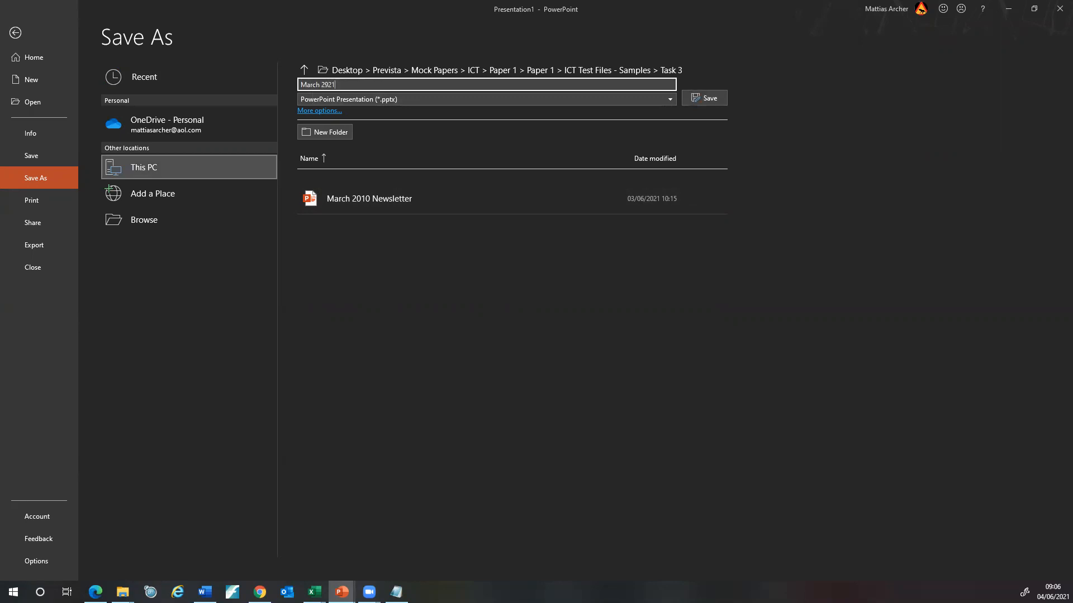
{"action": "type", "text": "2021 C"}
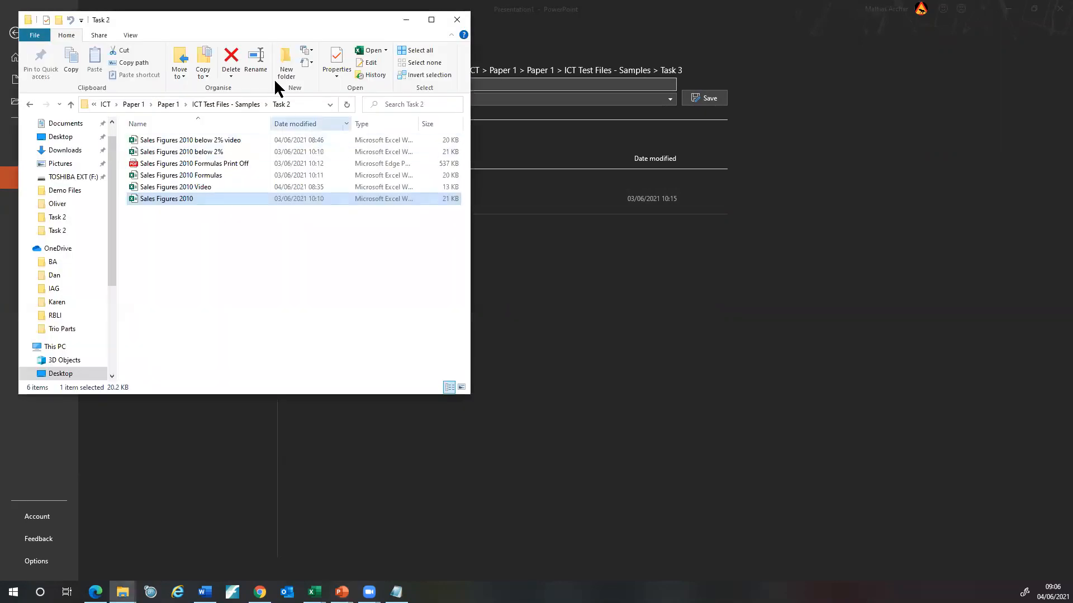
Check the names of the existing files in the ICT Test Files - Samples Task 3 folder in File Explorer
{"action": "left_click", "coordinate": [220, 104]}
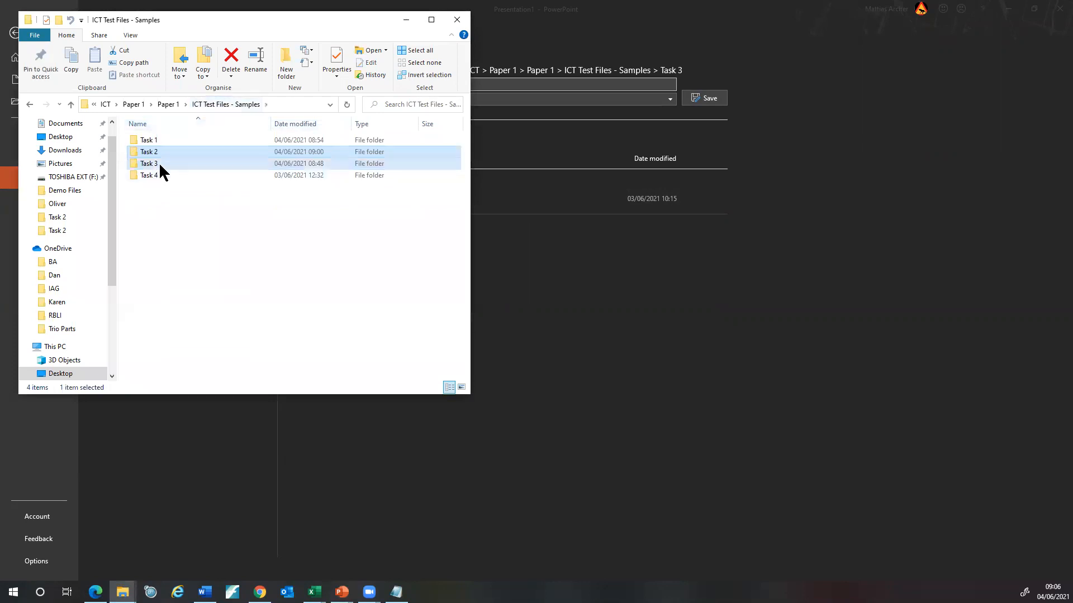
{"action": "double_click", "coordinate": [162, 163]}
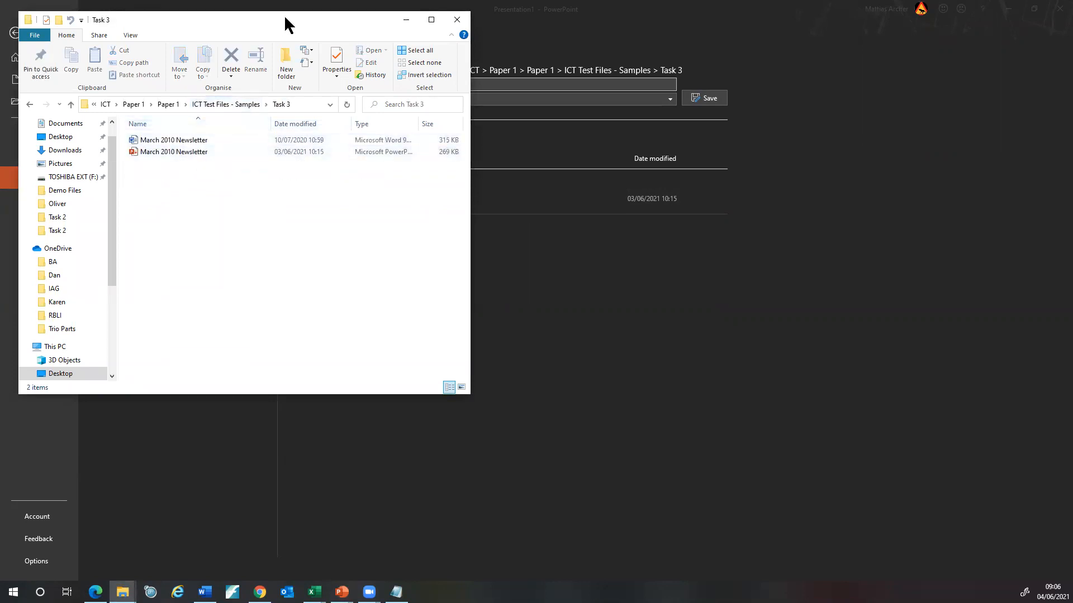
{"action": "left_click", "coordinate": [457, 20]}
Correct the file name to March 2010 Newsletter Video and save the presentation in the Task 3 folder
{"action": "left_click", "coordinate": [384, 83]}
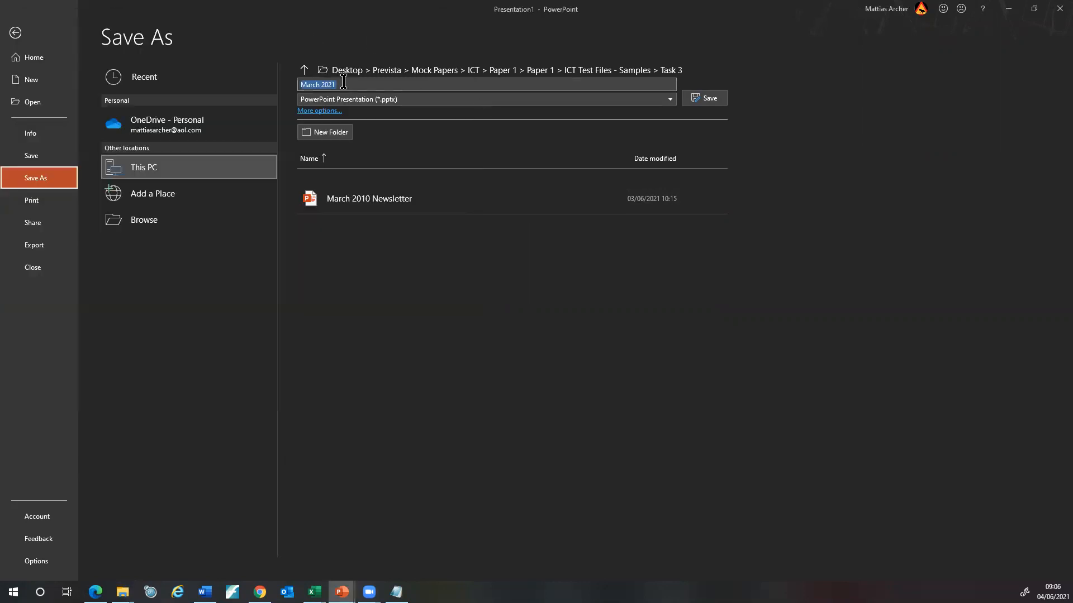
{"action": "key", "text": "BackSpace"}
{"action": "key", "text": "BackSpace"}
{"action": "key", "text": "BackSpace"}
{"action": "type", "text": "1"}
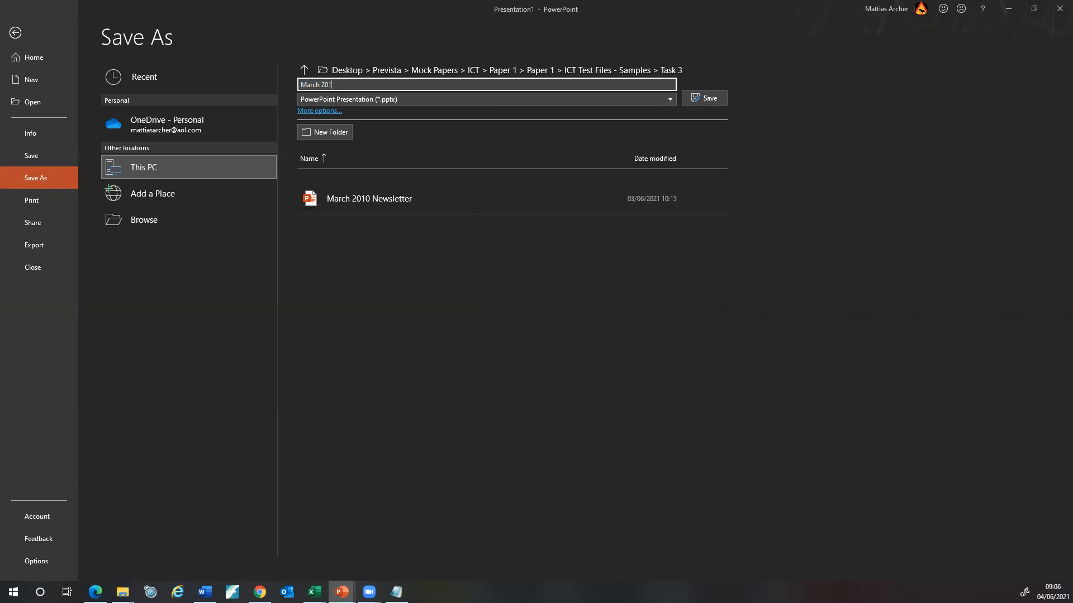
{"action": "type", "text": "0 Newsletter Video"}
{"action": "left_click", "coordinate": [703, 100]}
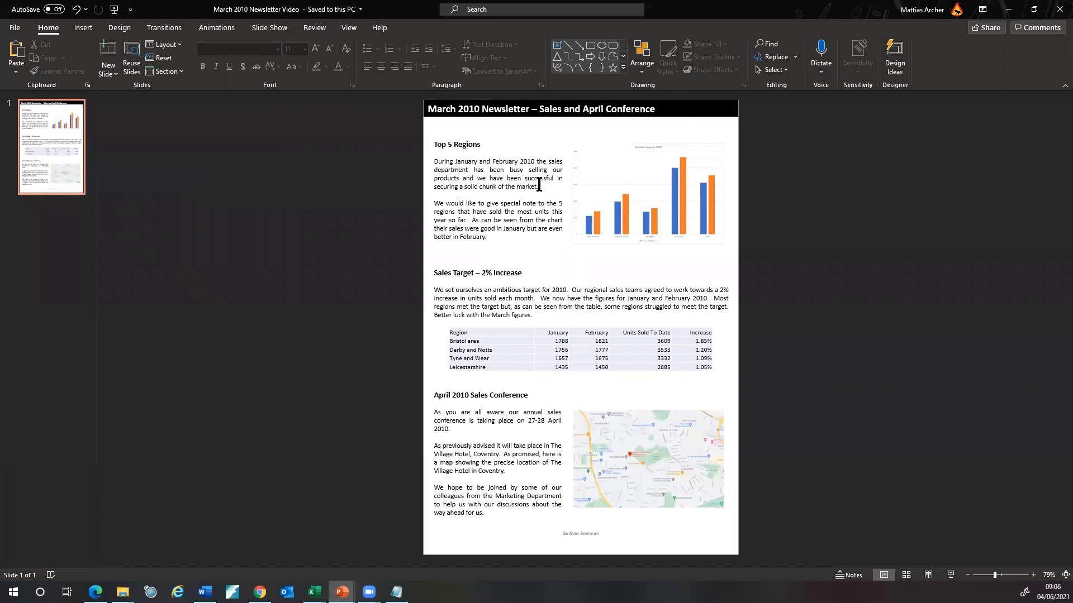
Review the newsletter's print preview with its slide range and page layout options, and return to the slide without printing
{"action": "left_click", "coordinate": [8, 28]}
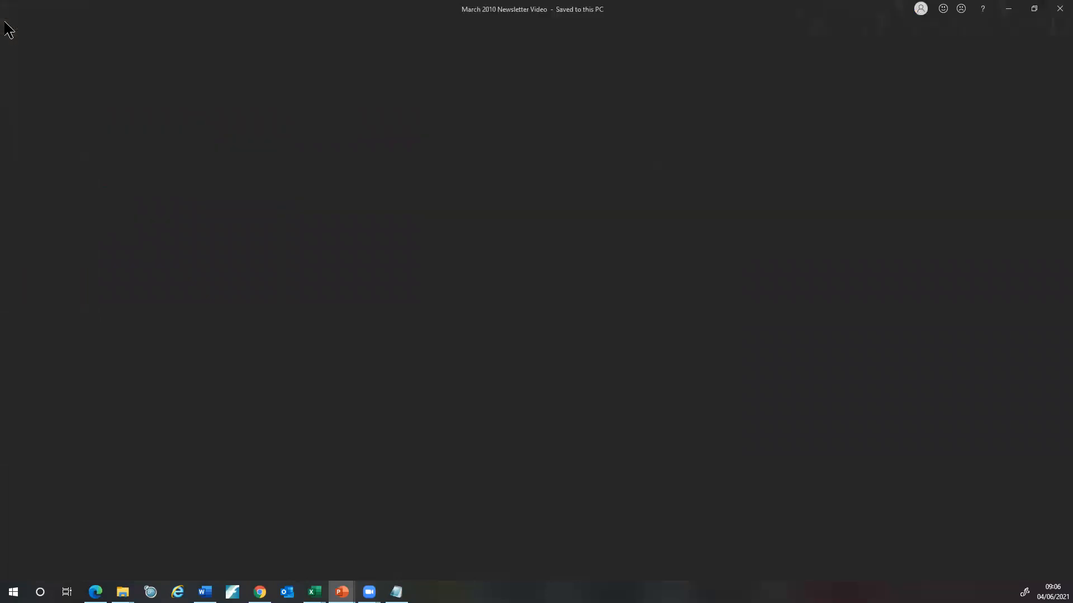
{"action": "left_click", "coordinate": [52, 202]}
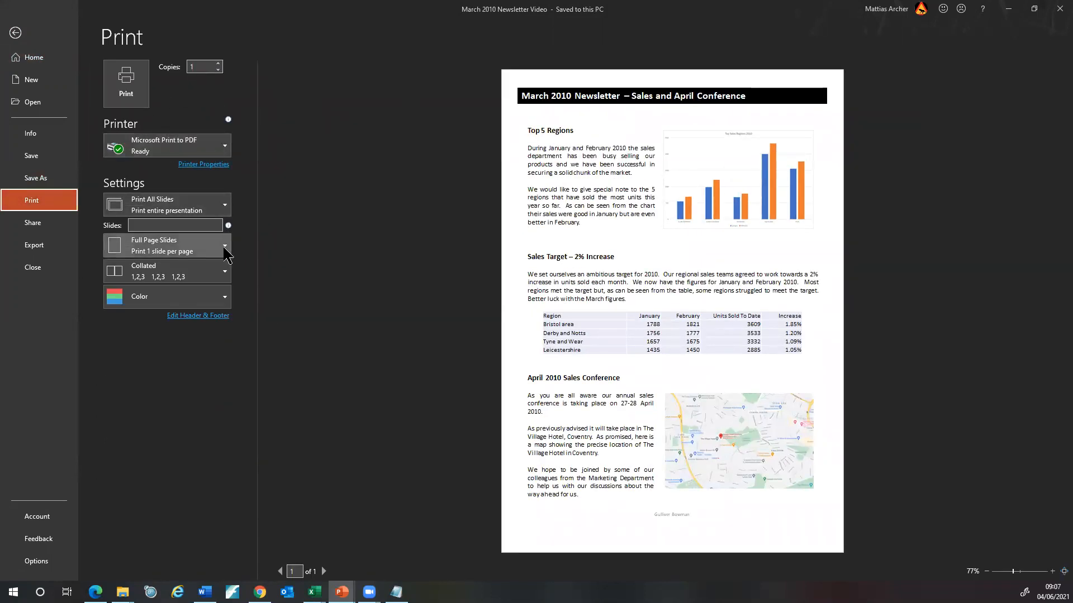
{"action": "left_click", "coordinate": [225, 246]}
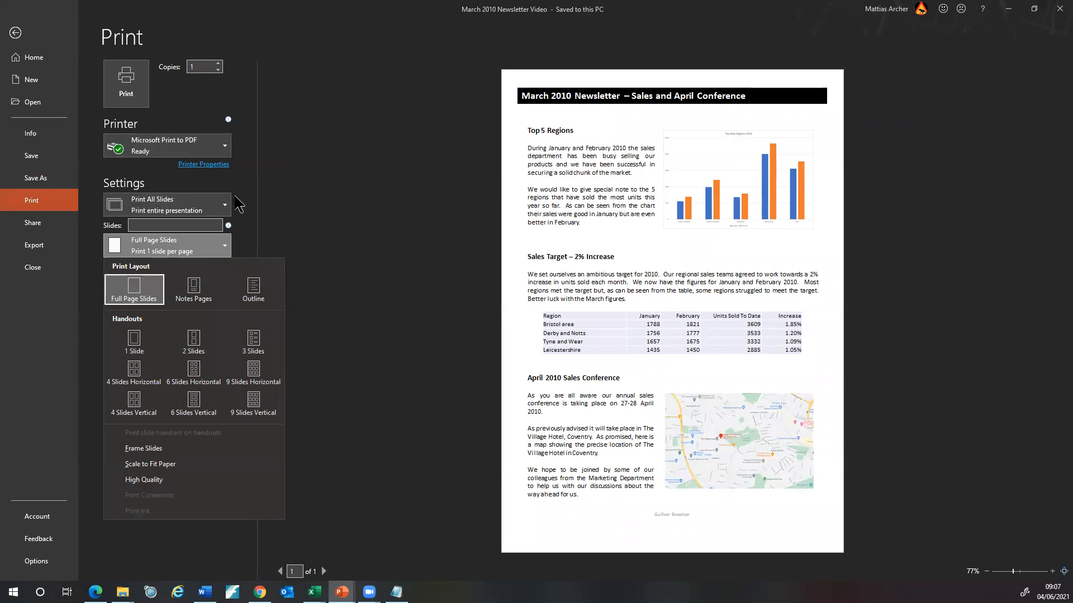
{"action": "key", "text": "Escape"}
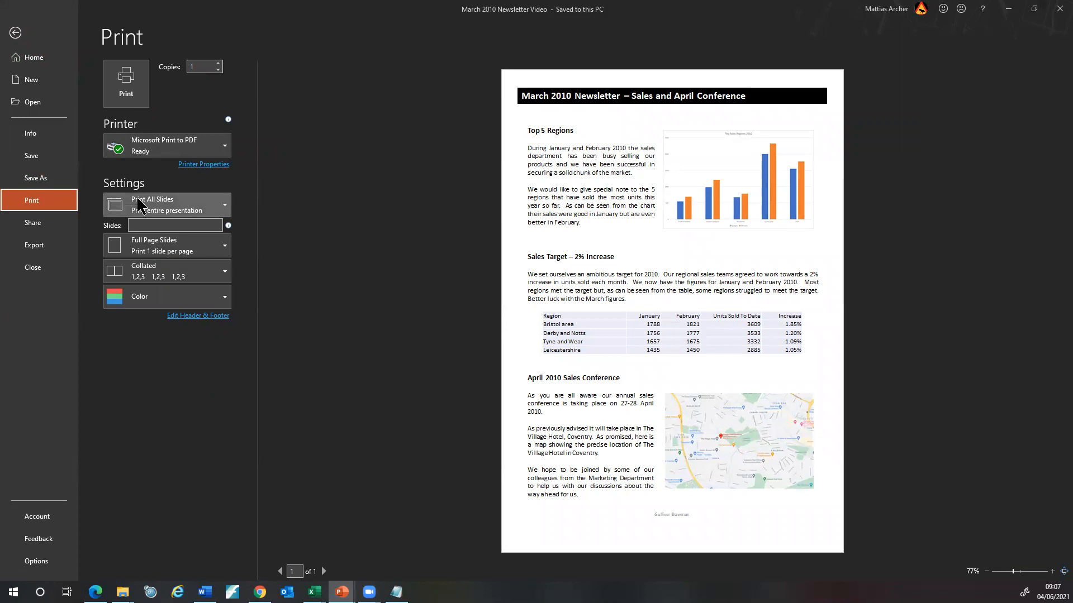
{"action": "left_click", "coordinate": [228, 207]}
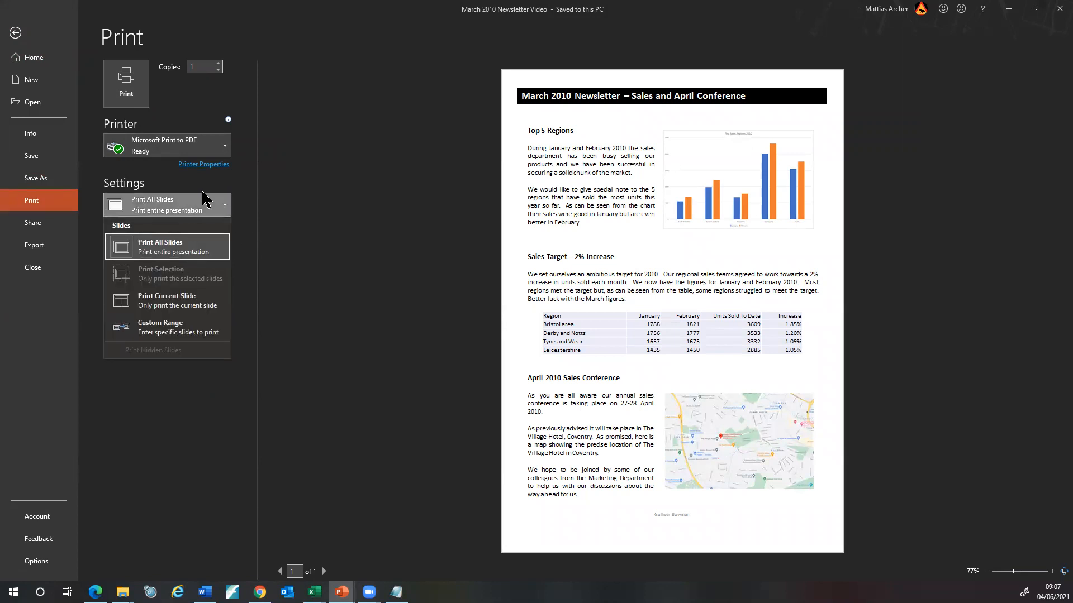
{"action": "key", "text": "Escape"}
{"action": "left_click", "coordinate": [227, 208]}
{"action": "key", "text": "Escape"}
{"action": "left_click", "coordinate": [229, 244]}
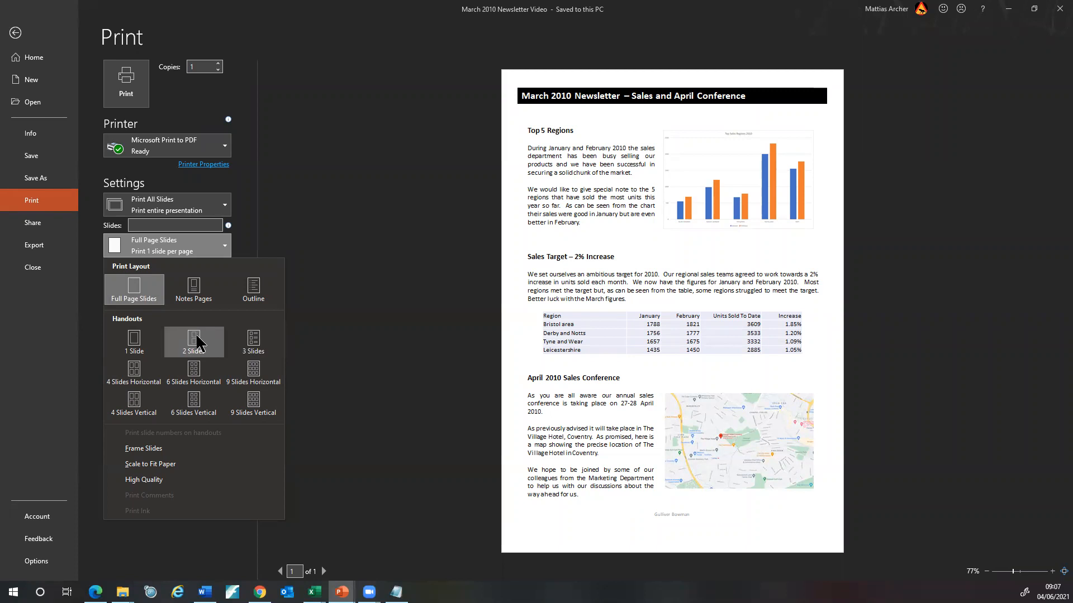
{"action": "left_click", "coordinate": [16, 33]}
{"action": "left_click", "coordinate": [17, 34]}
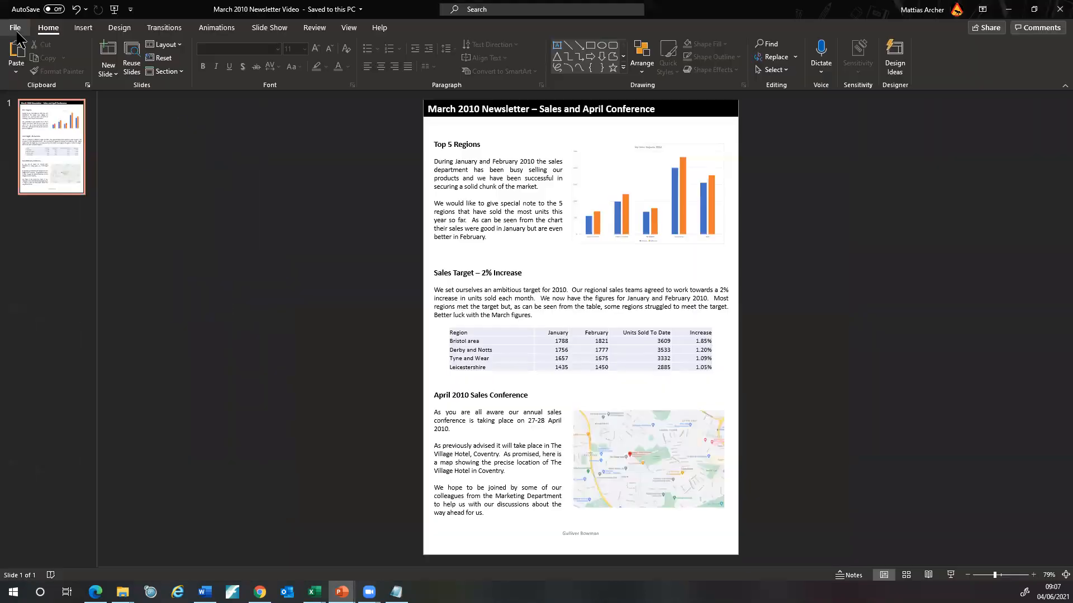